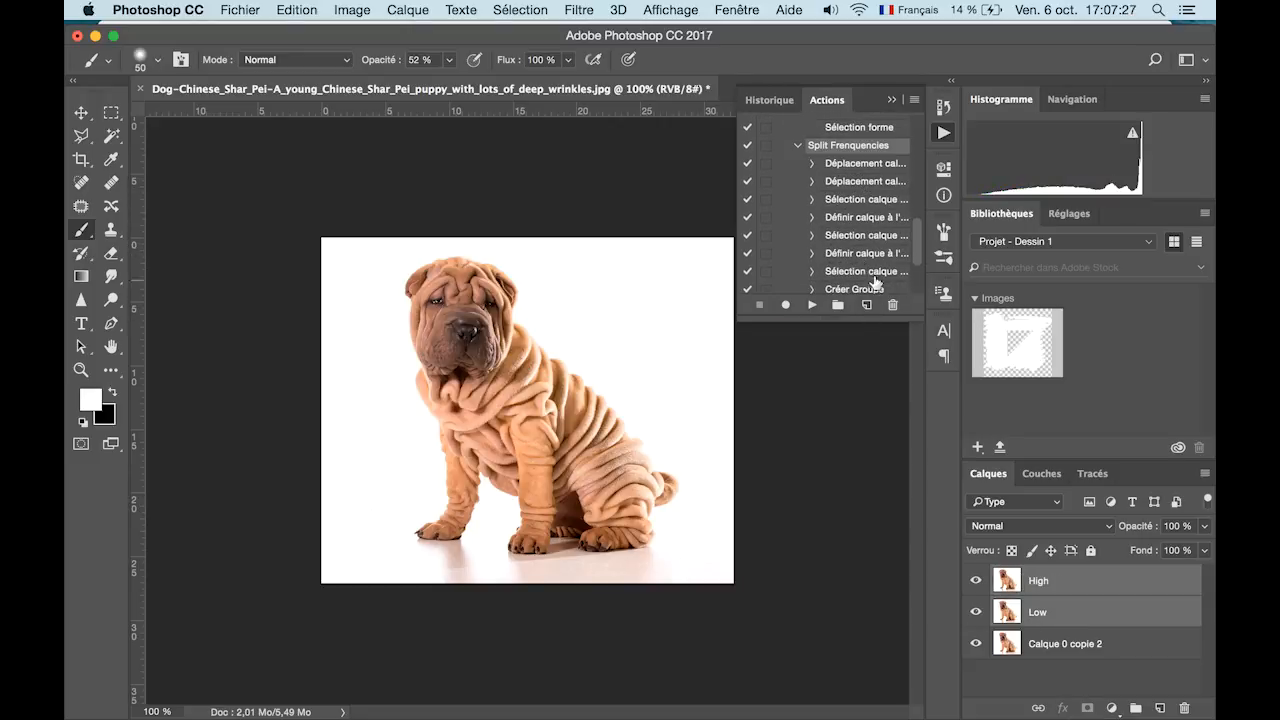
# Step: Group the High and Low layers and blur the Low layer with a Gaussian Blur of 9 pixels radius
pyautogui.click(817, 327)
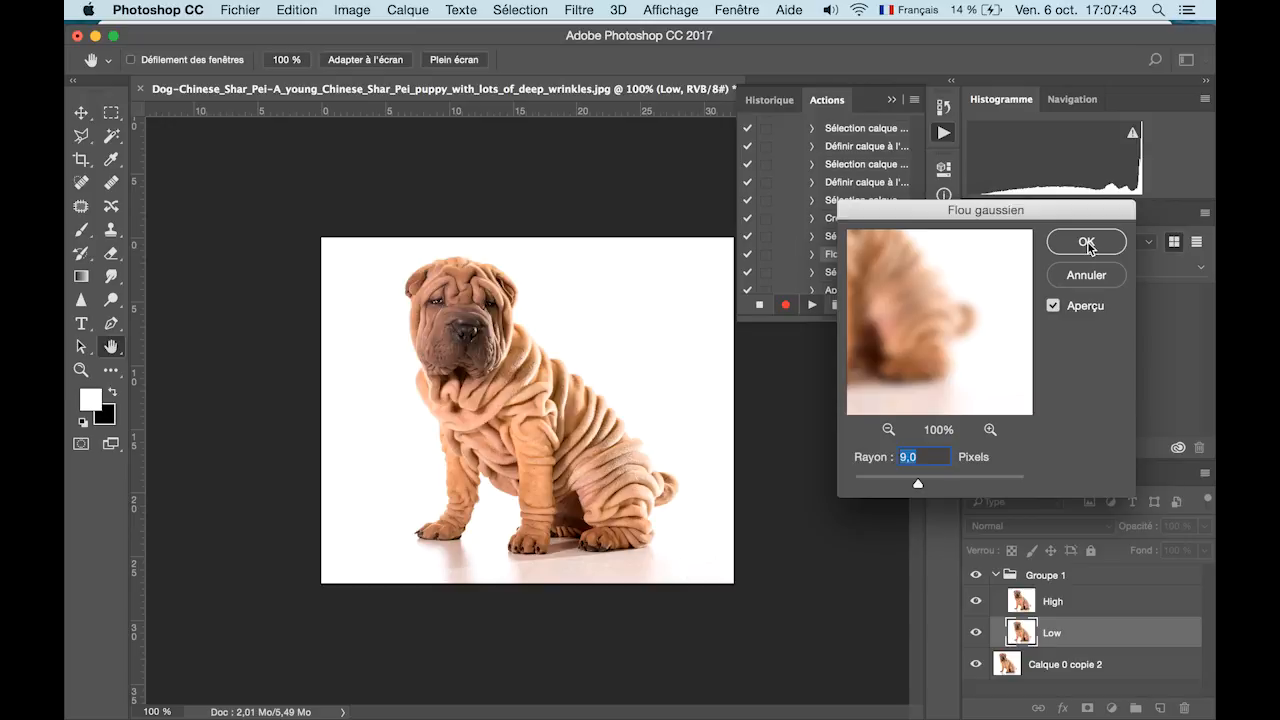
pyautogui.click(1086, 244)
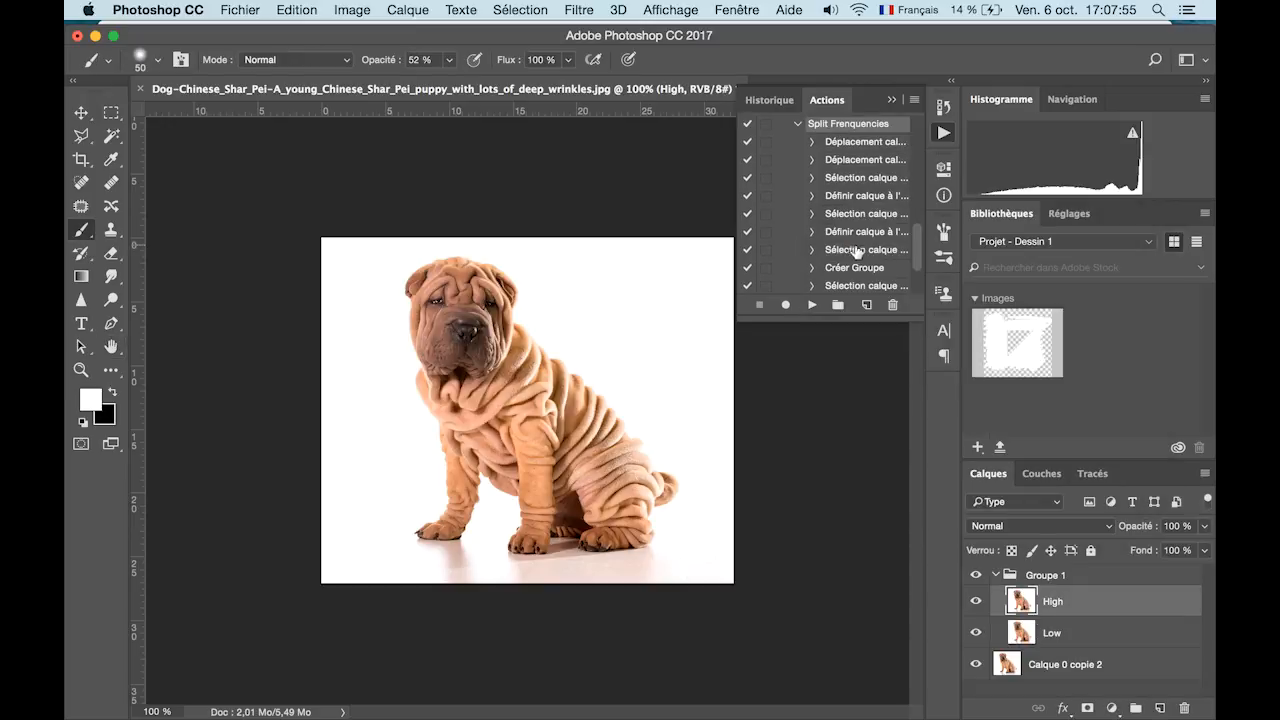
# Step: Use Apply Image on the High layer with the inverted RVB channel of Low, Addition operation, scale 2 and offset 0
pyautogui.scroll(-2, 872, 252)
pyautogui.doubleClick(857, 266)
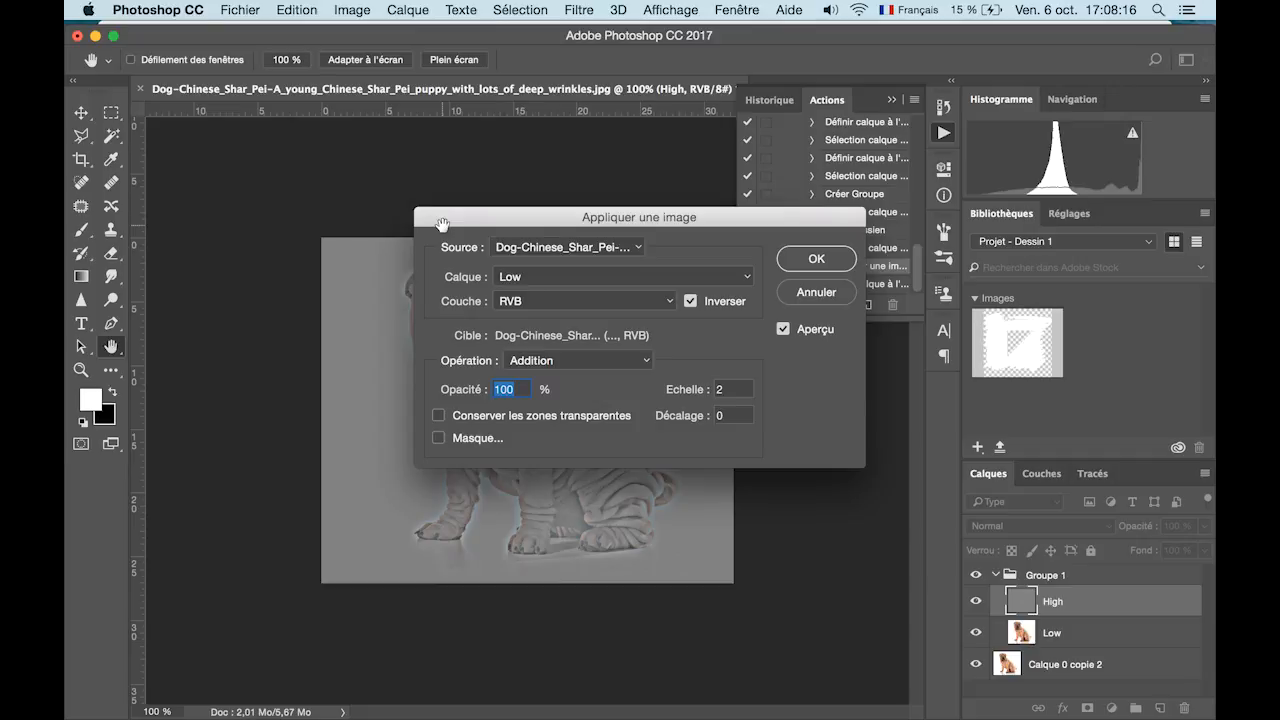
pyautogui.click(549, 366)
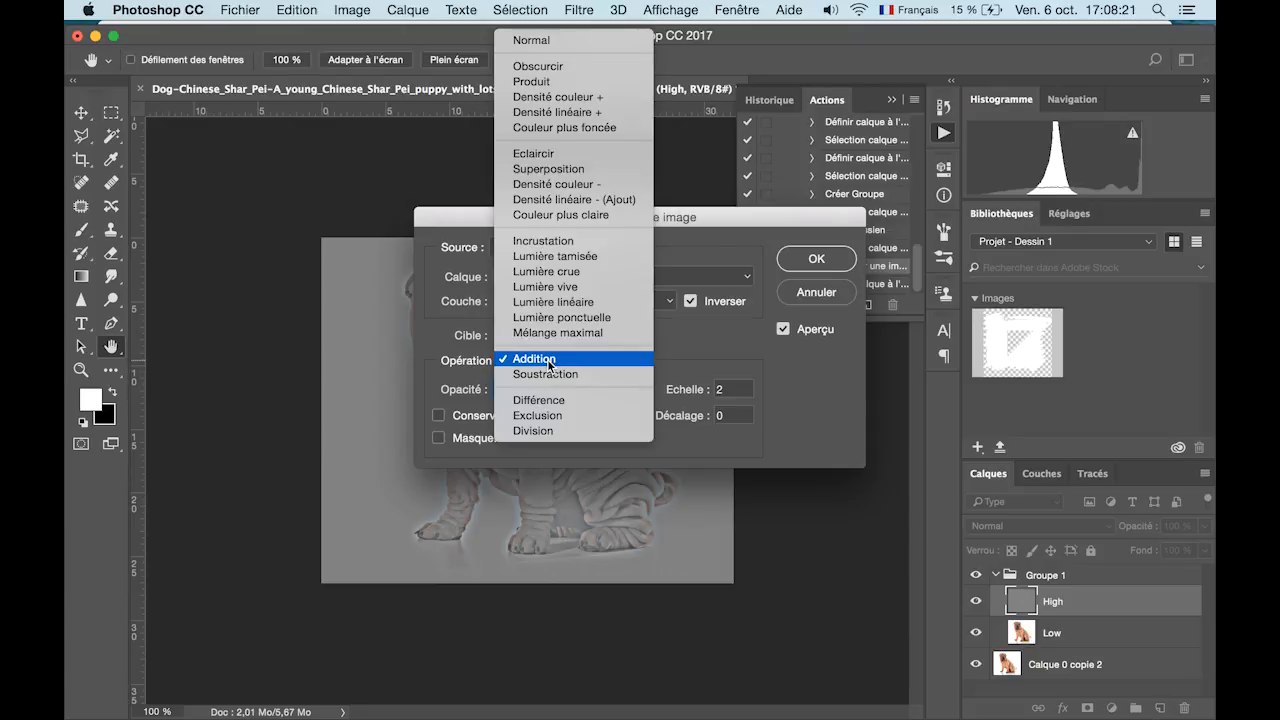
pyautogui.click(548, 360)
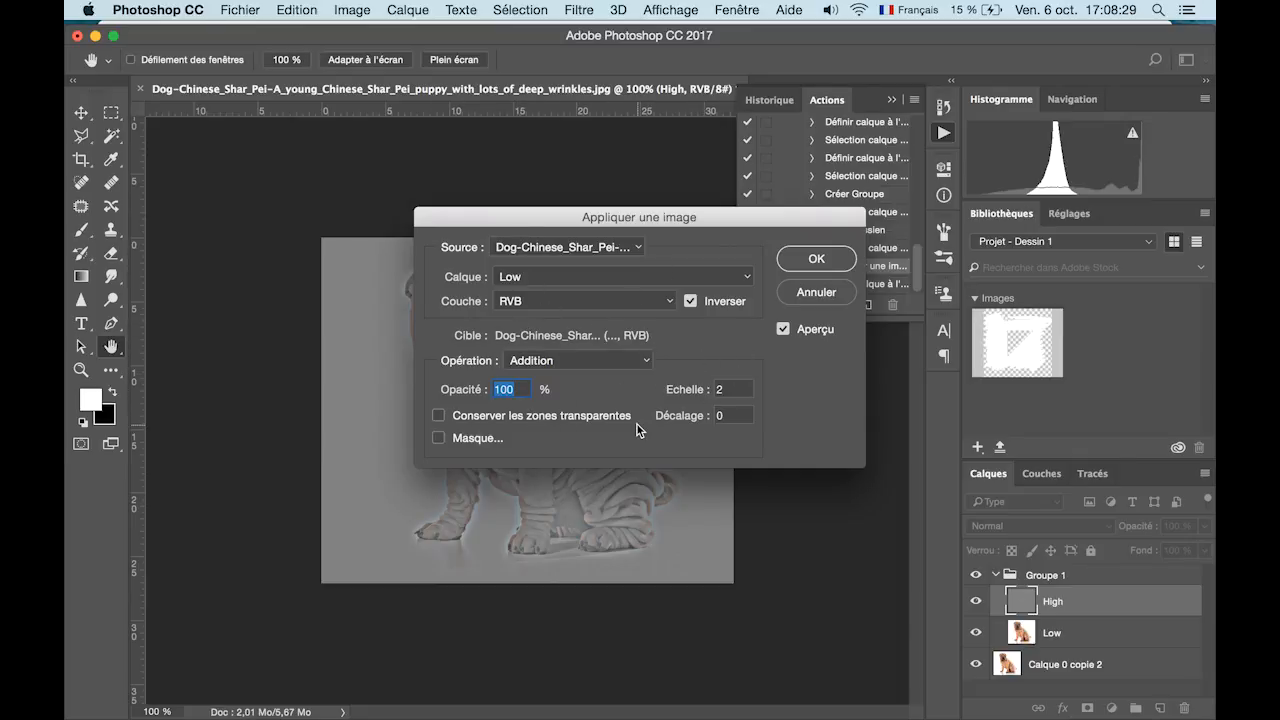
pyautogui.click(805, 266)
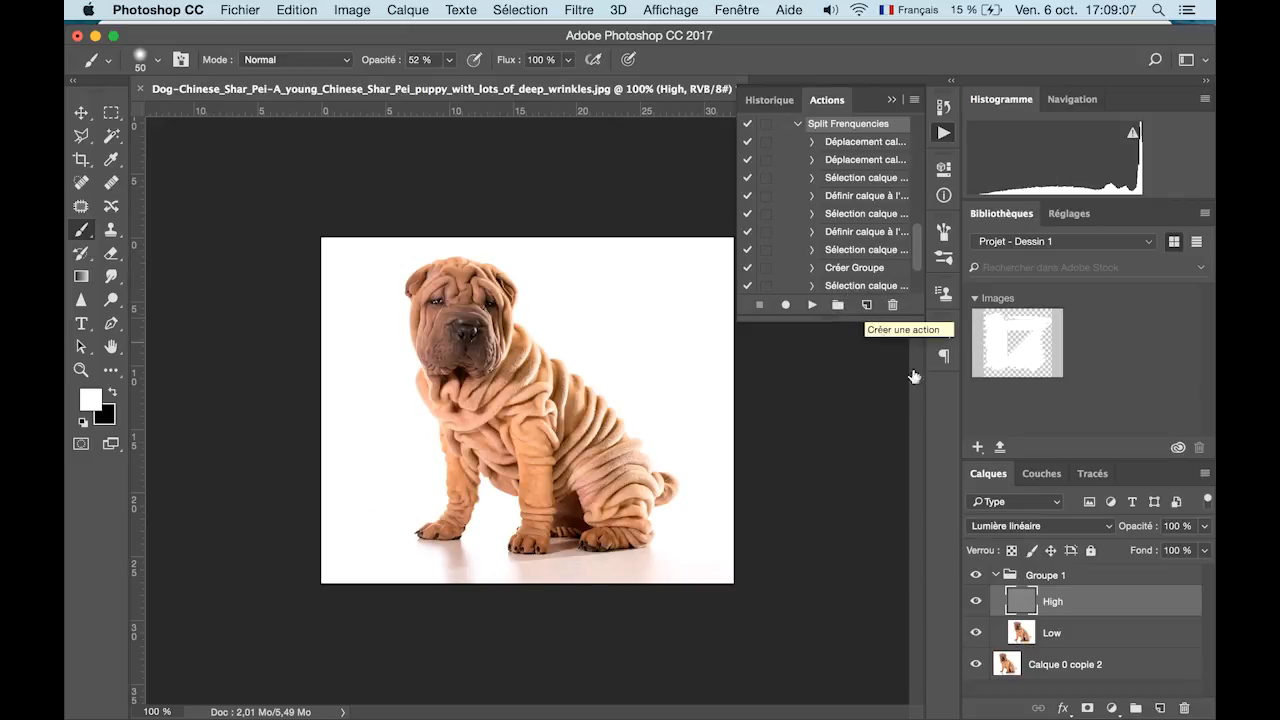
# Step: Hide the Calque 0 copie 2 layer and inspect the High and Low layers separately by toggling their visibility
pyautogui.click(1026, 632)
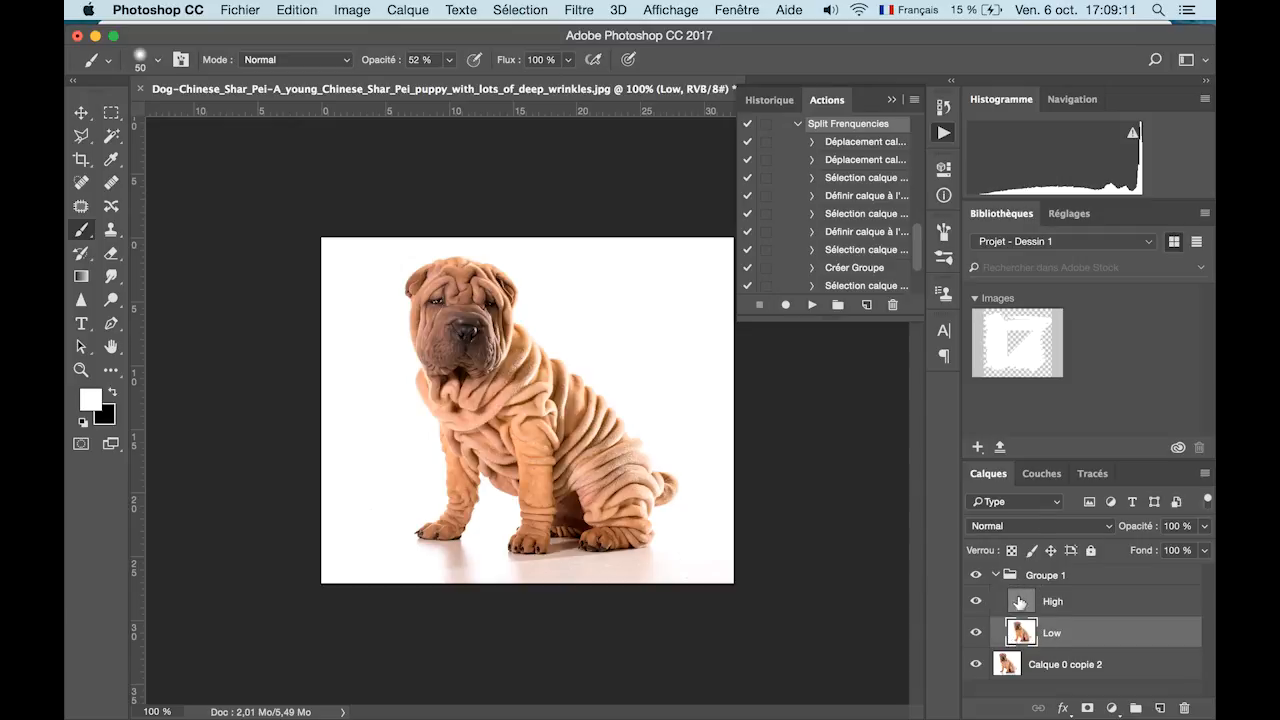
pyautogui.click(1019, 602)
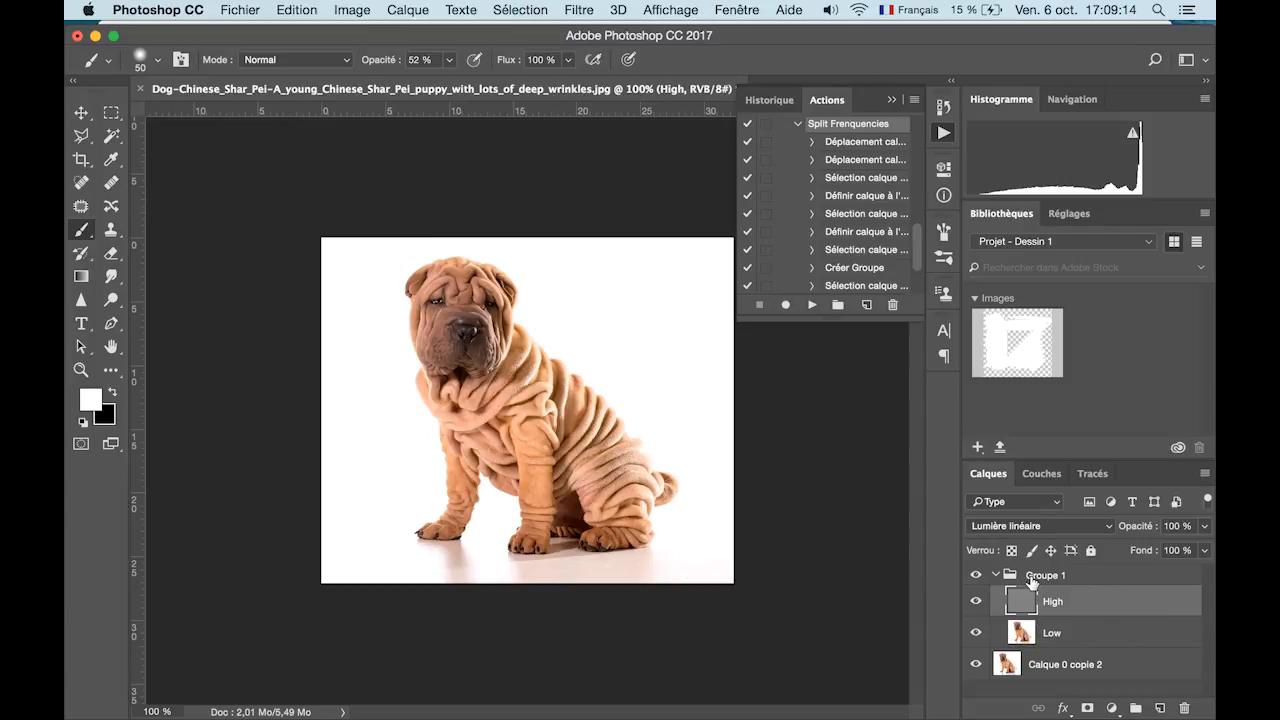
pyautogui.click(976, 664)
pyautogui.click(976, 601)
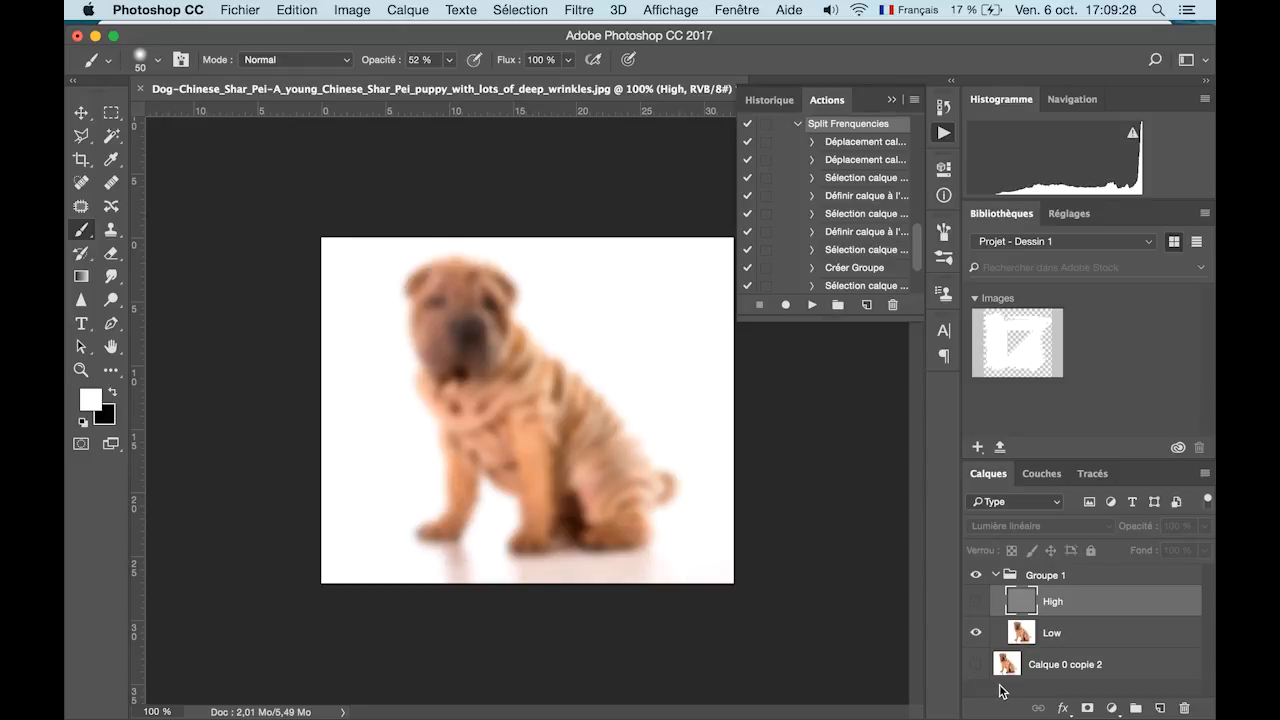
pyautogui.click(977, 633)
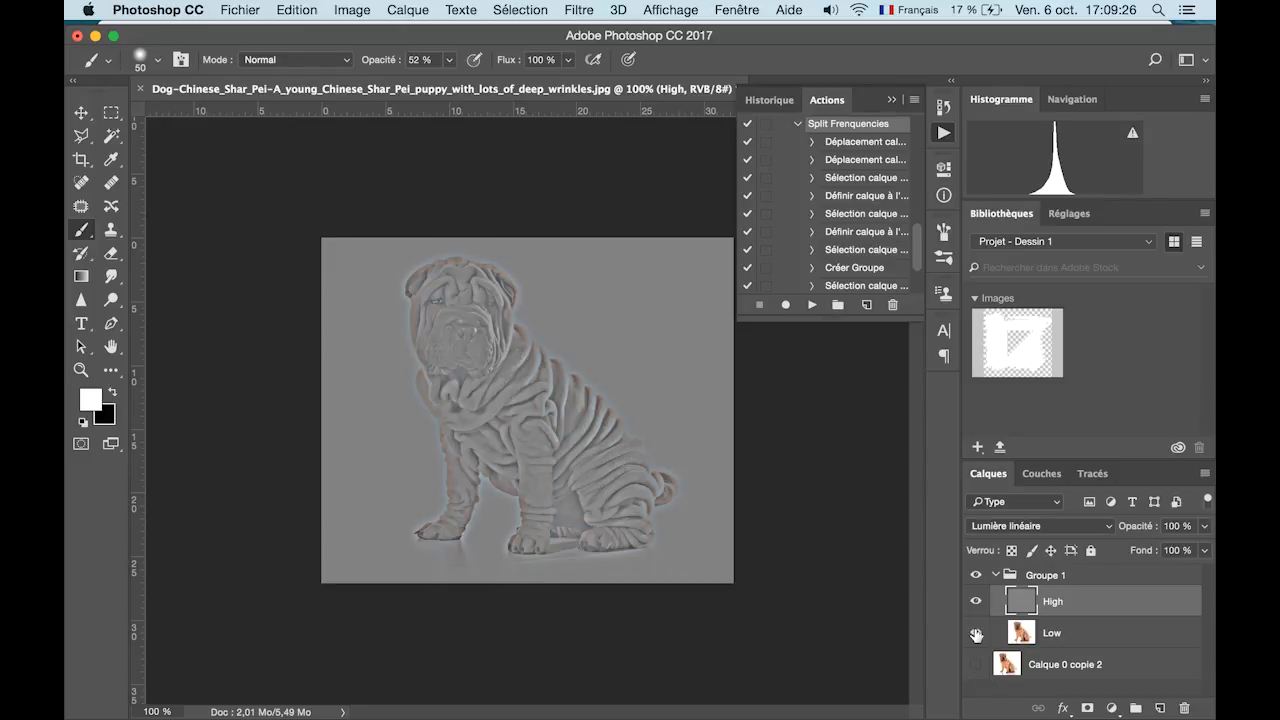
pyautogui.click(976, 633)
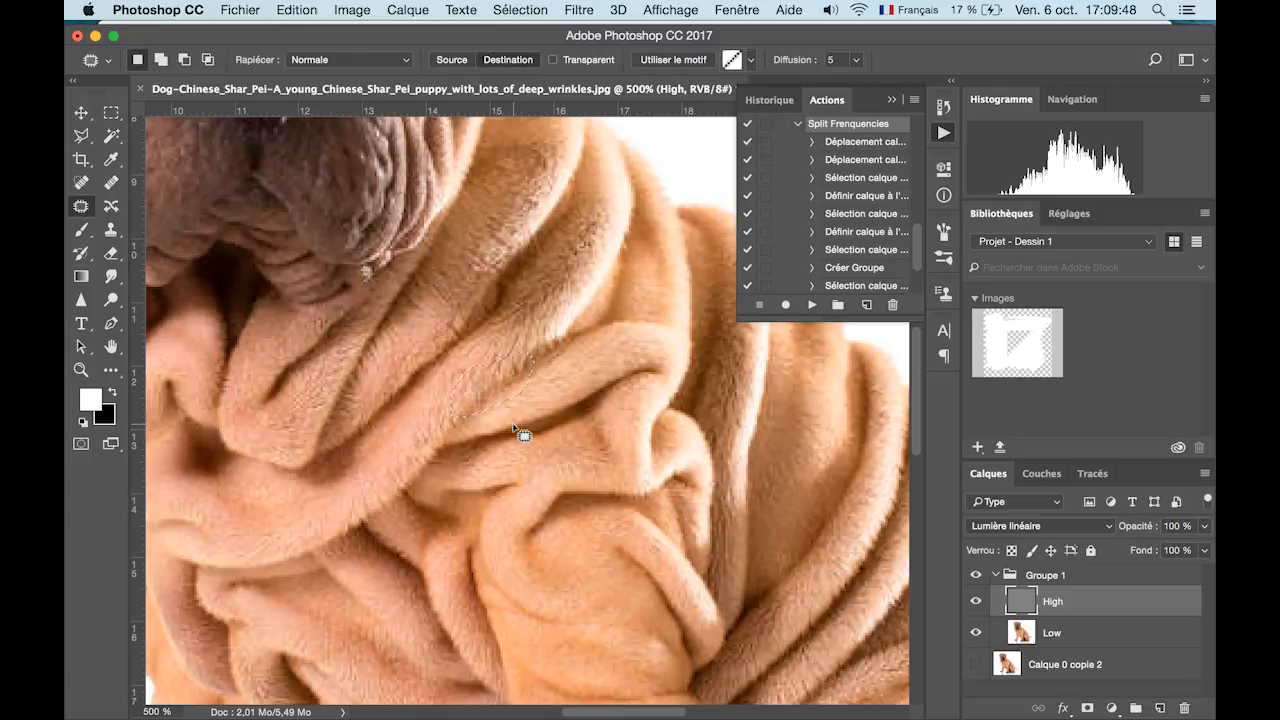
# Step: Patch a small area of fur on the dog's neck folds on the High layer, using Source mode
pyautogui.click(452, 61)
pyautogui.moveTo(480, 400); pyautogui.dragTo(695, 165)
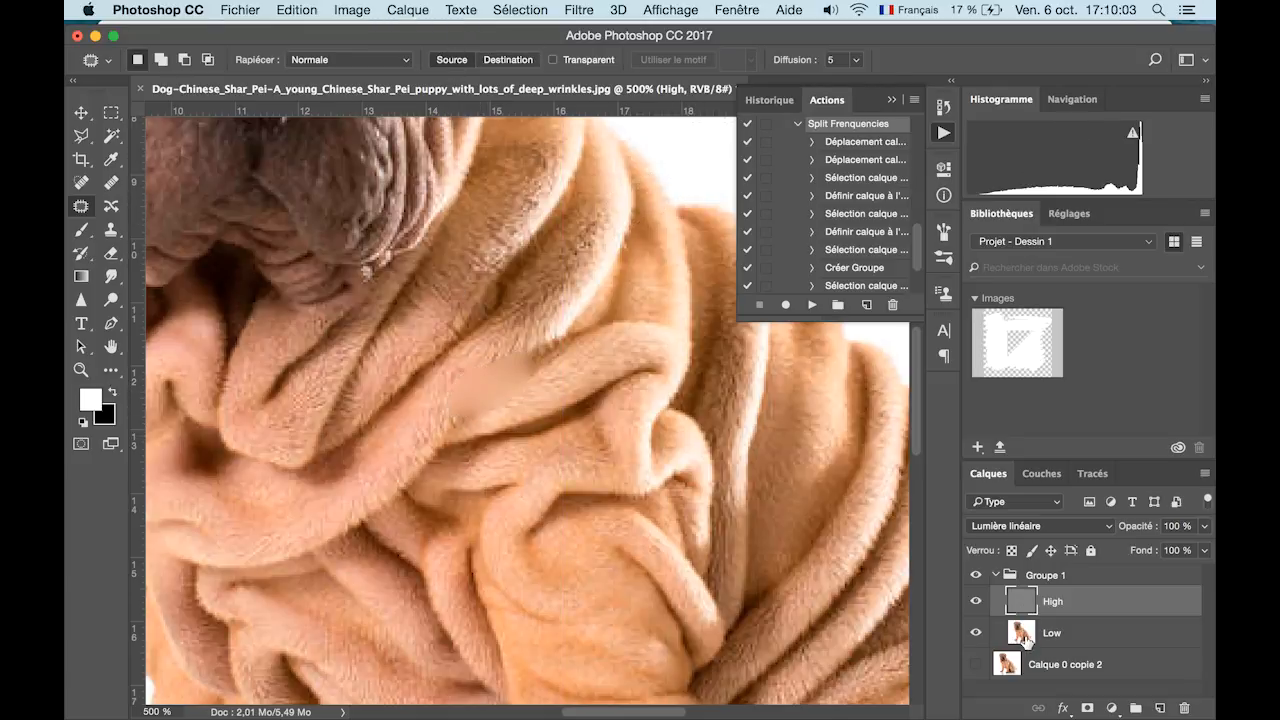
# Step: Choose a blue foreground colour and brush it over the dog's fur folds on the Low layer
pyautogui.click(1052, 632)
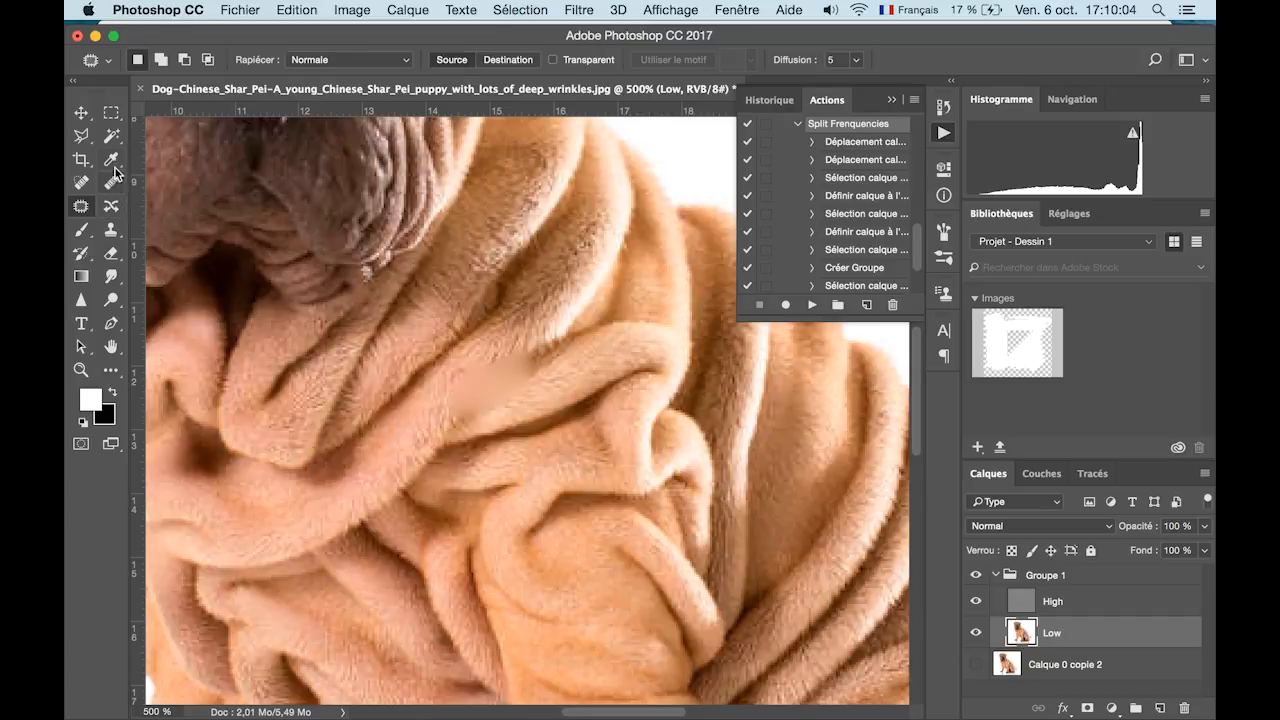
pyautogui.click(90, 399)
pyautogui.moveTo(555, 277); pyautogui.dragTo(602, 270)
pyautogui.click(818, 203)
pyautogui.click(80, 234)
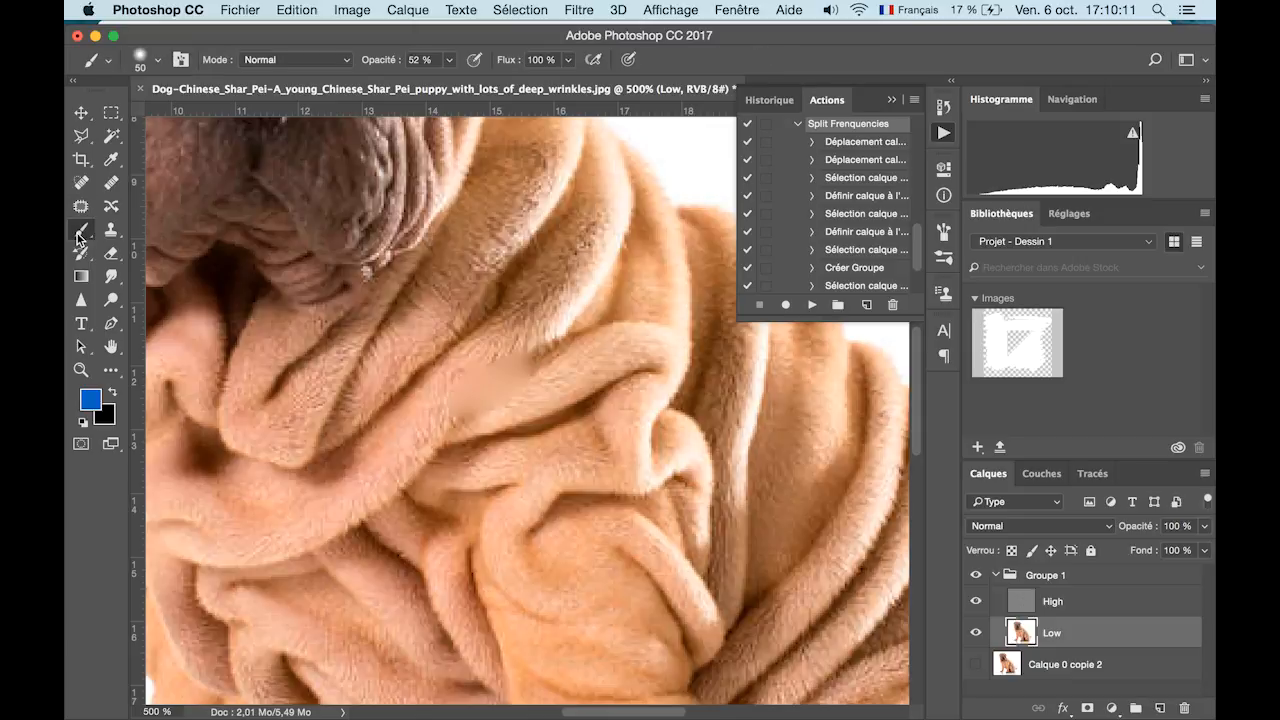
pyautogui.scroll(6, 368, 326)
pyautogui.hscroll(-2, 368, 326)
pyautogui.moveTo(283, 243)
pyautogui.mouseDown()
pyautogui.moveTo(248, 305)
pyautogui.moveTo(380, 352)
pyautogui.moveTo(328, 200)
pyautogui.moveTo(453, 385)
pyautogui.moveTo(395, 410)
pyautogui.moveTo(395, 540)
pyautogui.moveTo(458, 310)
pyautogui.moveTo(568, 345)
pyautogui.moveTo(288, 357)
pyautogui.moveTo(298, 125)
pyautogui.moveTo(478, 467)
pyautogui.moveTo(310, 555)
pyautogui.mouseUp()
pyautogui.scroll(-5, 364, 284)
pyautogui.hscroll(-3, 364, 284)
pyautogui.moveTo(370, 430)
pyautogui.mouseDown()
pyautogui.moveTo(644, 639)
pyautogui.moveTo(320, 460)
pyautogui.mouseUp()
# Step: Heal the blemishes on the forehead and between the eyebrows on the High layer with a 43-pixel Spot Healing Brush
pyautogui.scroll(3, 386, 194)
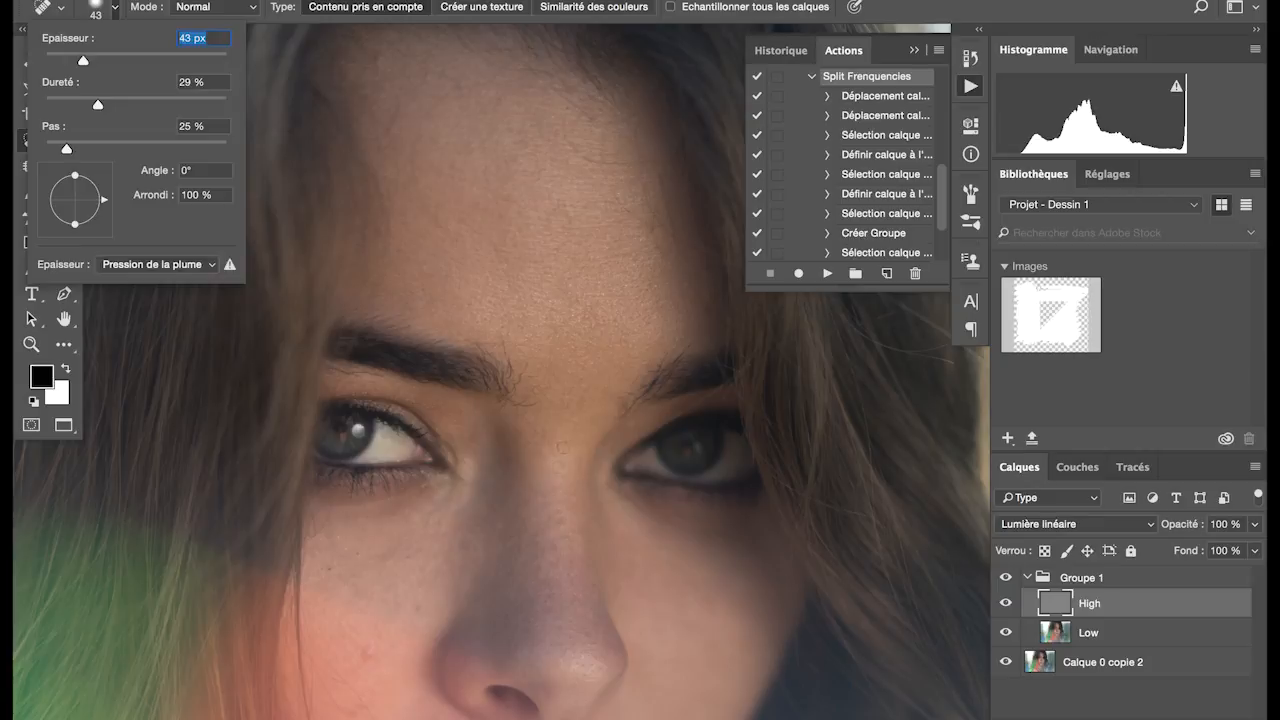
pyautogui.scroll(3, 569, 406)
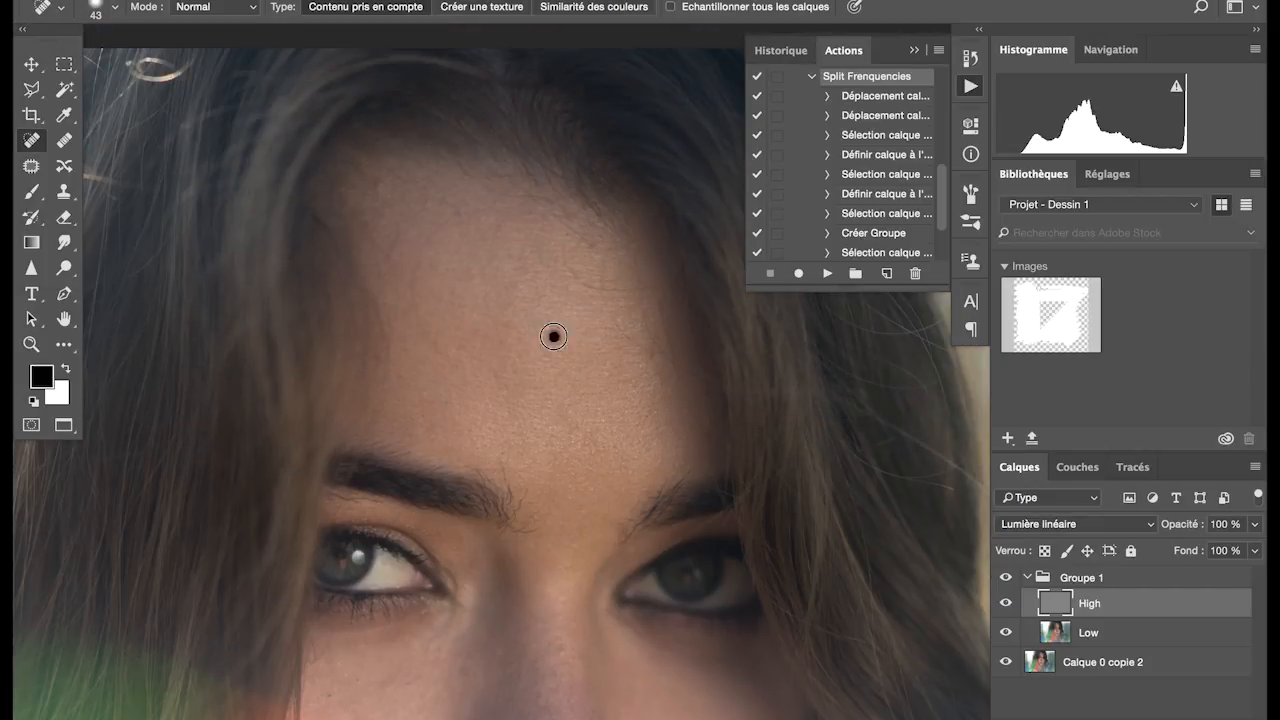
pyautogui.moveTo(502, 324); pyautogui.dragTo(524, 324)
pyautogui.moveTo(412, 236); pyautogui.dragTo(430, 262)
pyautogui.moveTo(546, 491); pyautogui.dragTo(527, 538)
pyautogui.click(545, 519)
pyautogui.click(540, 494)
pyautogui.moveTo(528, 542); pyautogui.dragTo(519, 542)
# Step: Heal the small spots under the brighter eye and down the cheek beside the nose on the High layer
pyautogui.scroll(-3, 523, 542)
pyautogui.click(311, 595)
pyautogui.moveTo(395, 441)
pyautogui.mouseDown()
pyautogui.moveTo(350, 500)
pyautogui.moveTo(323, 497)
pyautogui.mouseUp()
pyautogui.click(317, 510)
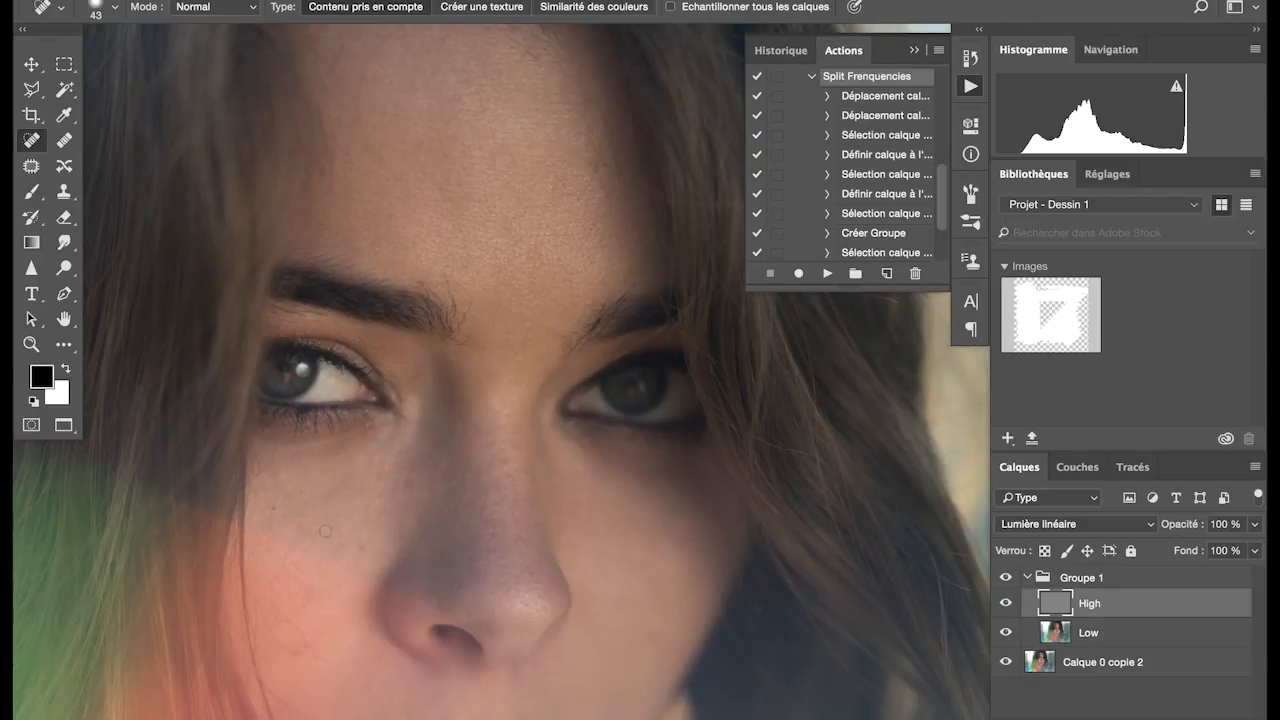
pyautogui.scroll(-5, 325, 531)
pyautogui.click(309, 485)
pyautogui.moveTo(253, 411); pyautogui.dragTo(206, 343)
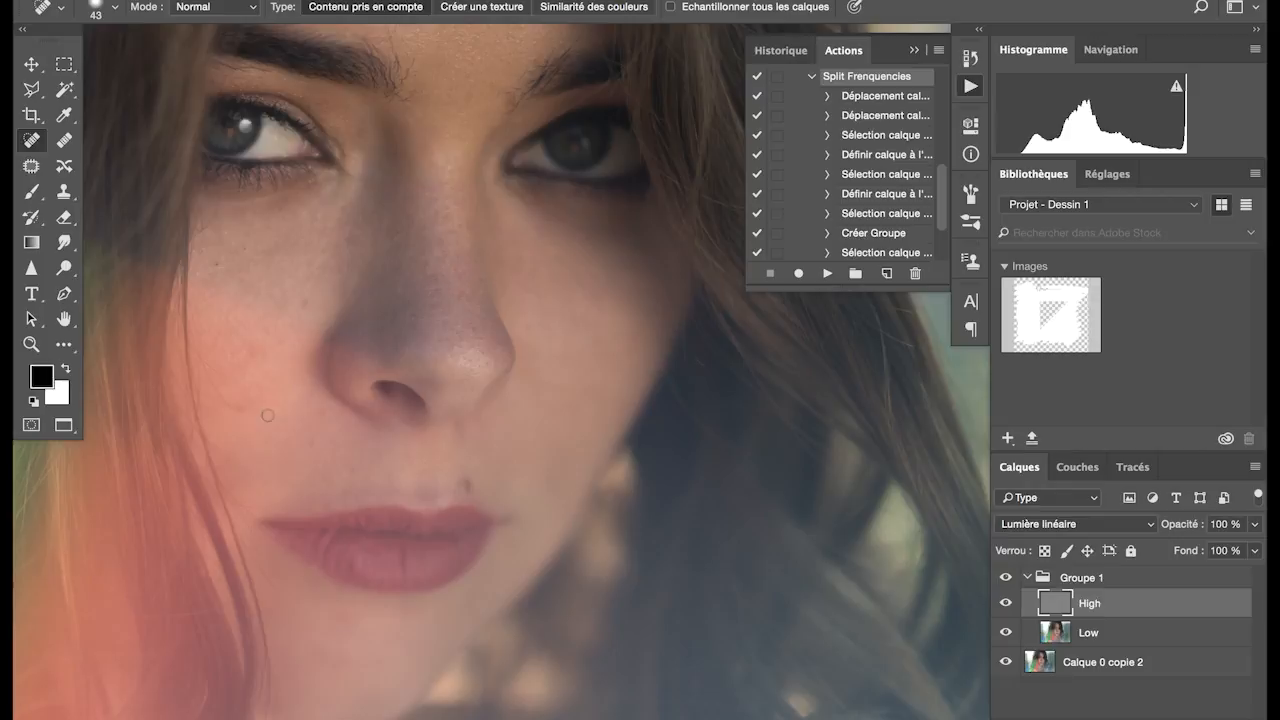
# Step: Heal the remaining marks on the red-lit cheek and below the eye on the High layer
pyautogui.hscroll(-4, 414, 657)
pyautogui.moveTo(353, 349); pyautogui.dragTo(360, 359)
pyautogui.click(343, 372)
pyautogui.click(349, 251)
pyautogui.click(337, 245)
pyautogui.click(306, 251)
# Step: Heal the marks on the upper forehead and patch a small area near the hairline on the High layer
pyautogui.scroll(3, 306, 251)
pyautogui.scroll(3, 298, 447)
pyautogui.scroll(2, 500, 350)
pyautogui.moveTo(529, 193)
pyautogui.mouseDown()
pyautogui.moveTo(563, 193)
pyautogui.moveTo(571, 172)
pyautogui.mouseUp()
pyautogui.click(532, 186)
pyautogui.click(32, 166)
pyautogui.moveTo(470, 172); pyautogui.dragTo(517, 237)
pyautogui.press('super+d')
# Step: Sample the chin's skin tone for painting on the Low layer and set the Brush opacity to 23%
pyautogui.click(1088, 632)
pyautogui.press('b')
pyautogui.scroll(-7, 389, 640)
pyautogui.keyDown('alt'); pyautogui.click(362, 615); pyautogui.keyUp('alt')
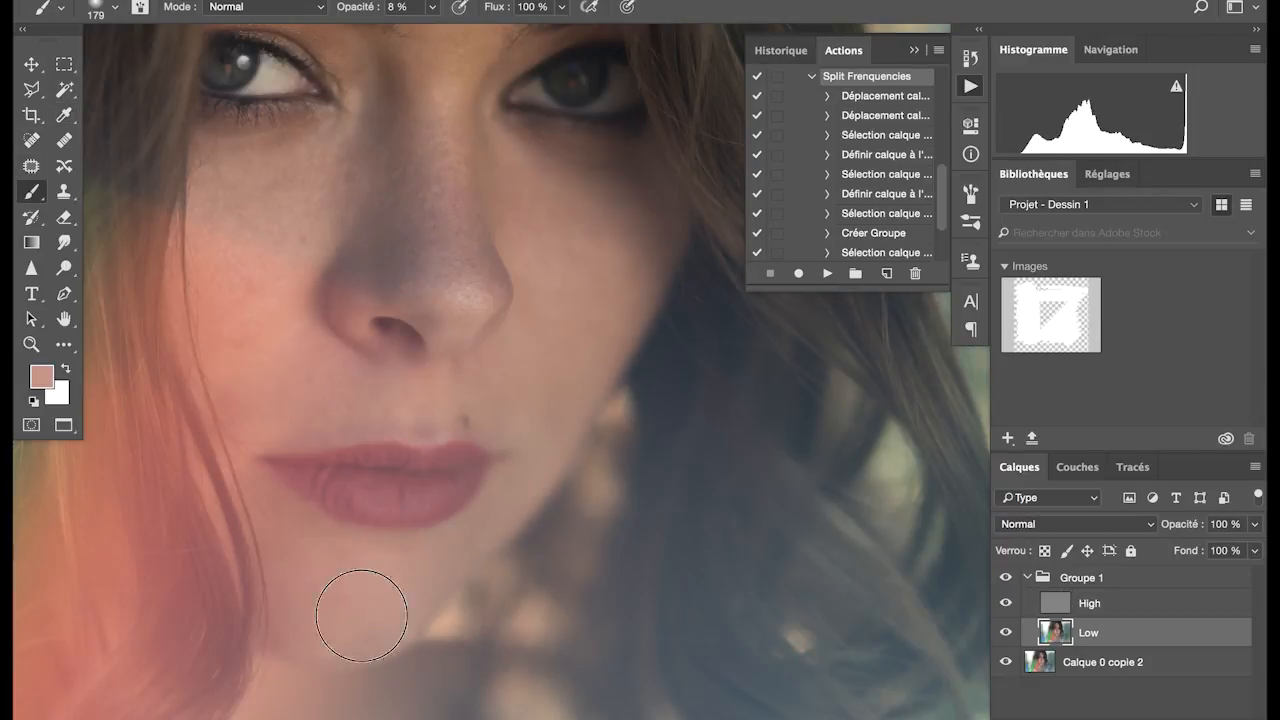
pyautogui.scroll(2, 331, 586)
pyautogui.press('2')
pyautogui.press('3')
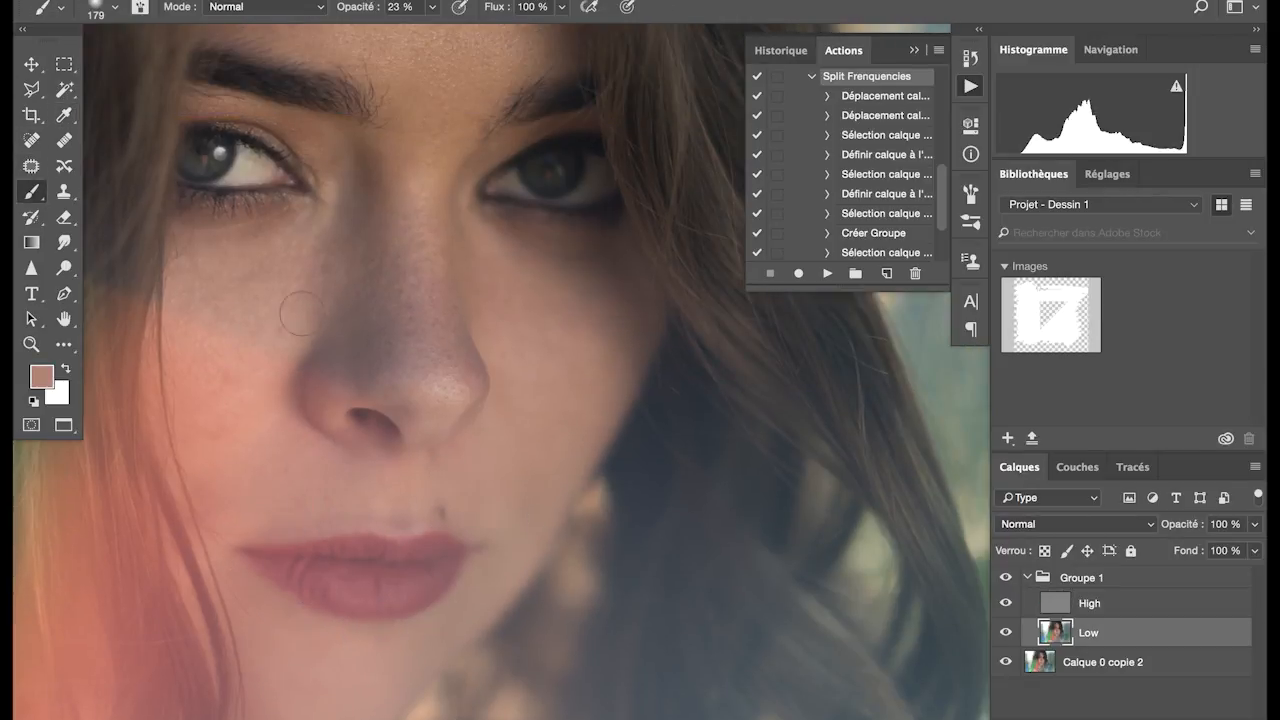
# Step: Sample a skin tone with the Eyedropper and enlarge the Brush for painting on the Low layer
pyautogui.scroll(1, 395, 238)
pyautogui.scroll(6, 388, 241)
pyautogui.click(65, 116)
pyautogui.click(31, 191)
pyautogui.click(114, 8)
pyautogui.moveTo(242, 72); pyautogui.dragTo(268, 73)
pyautogui.scroll(-8, 357, 396)
# Step: Smooth the colour transition on the cheek beside the nose on the Low layer with the Patch tool
pyautogui.click(30, 193)
pyautogui.click(31, 166)
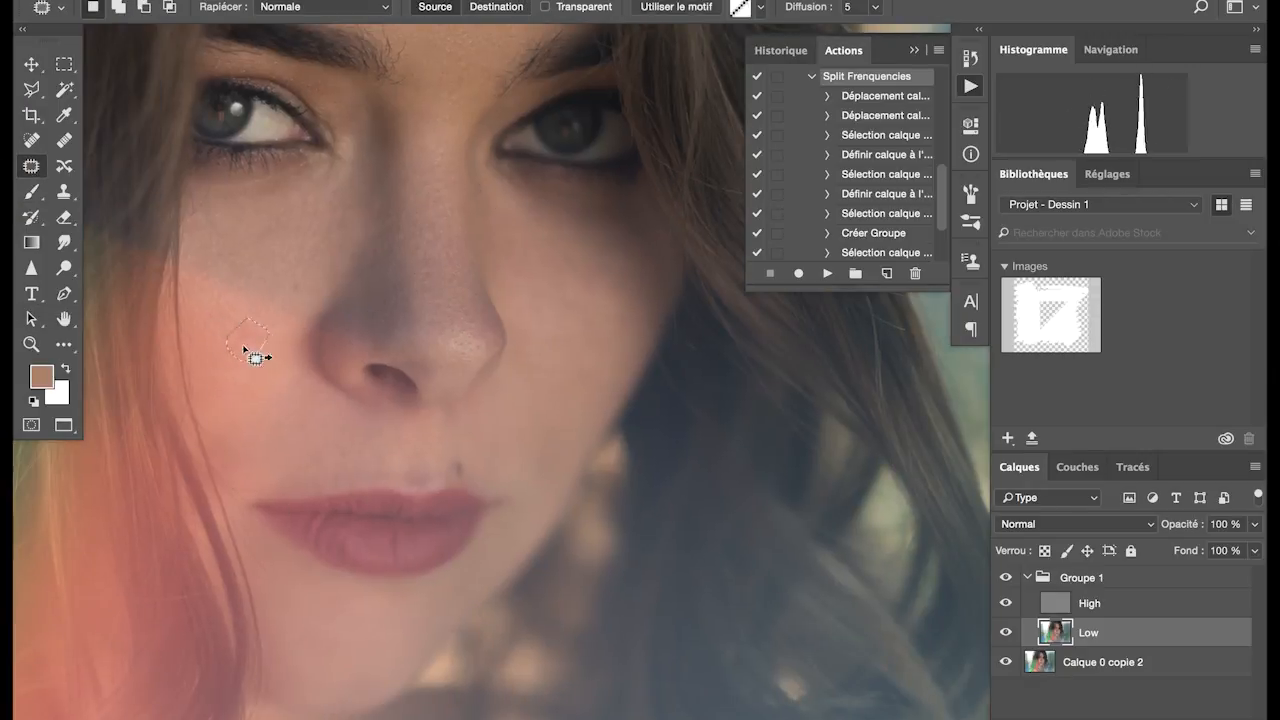
pyautogui.scroll(-7, 530, 365)
pyautogui.scroll(10, 540, 373)
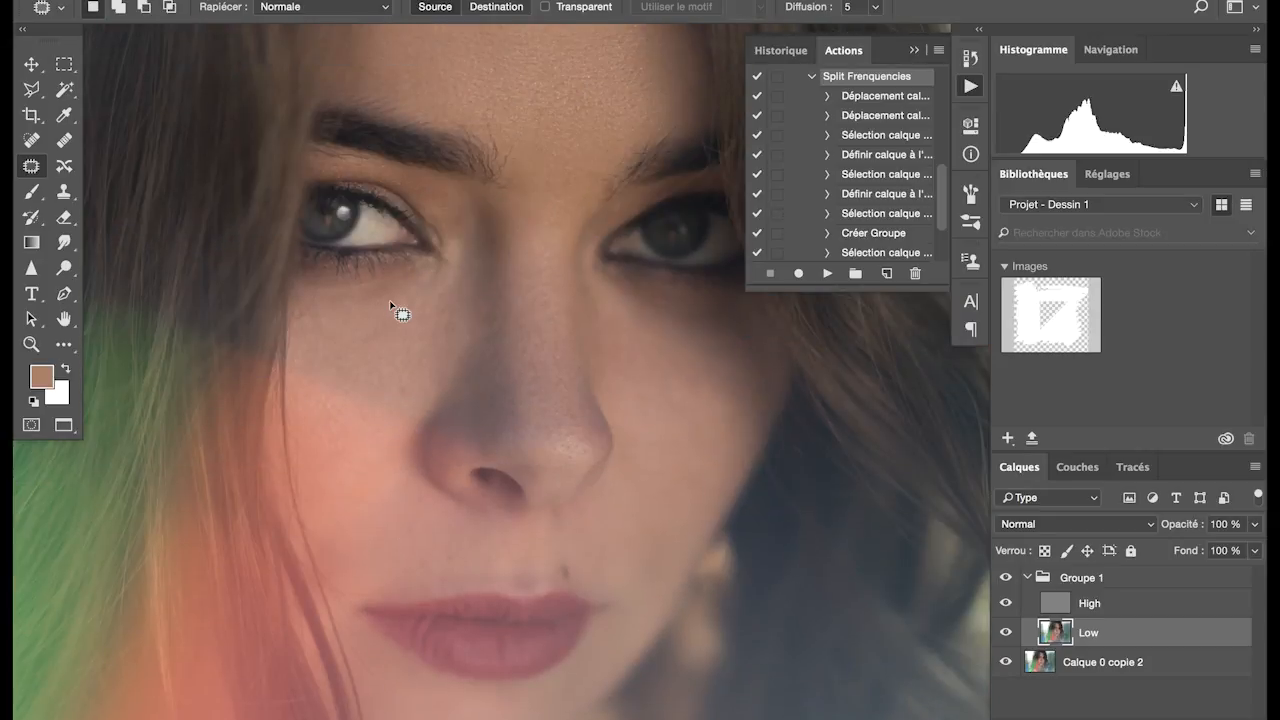
pyautogui.press('b')
pyautogui.scroll(-5, 522, 162)
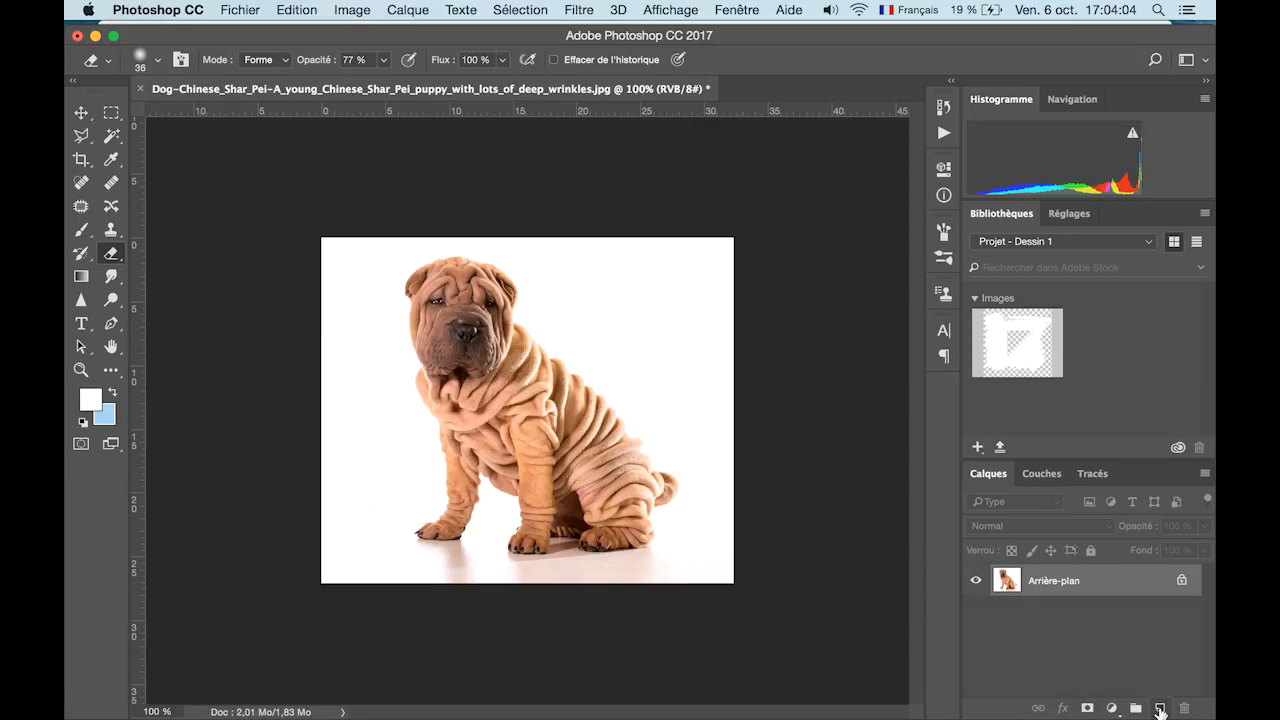
# Step: Add a new layer above the dog's background layer and fill it with 50% gray at 100% opacity
pyautogui.click(1160, 708)
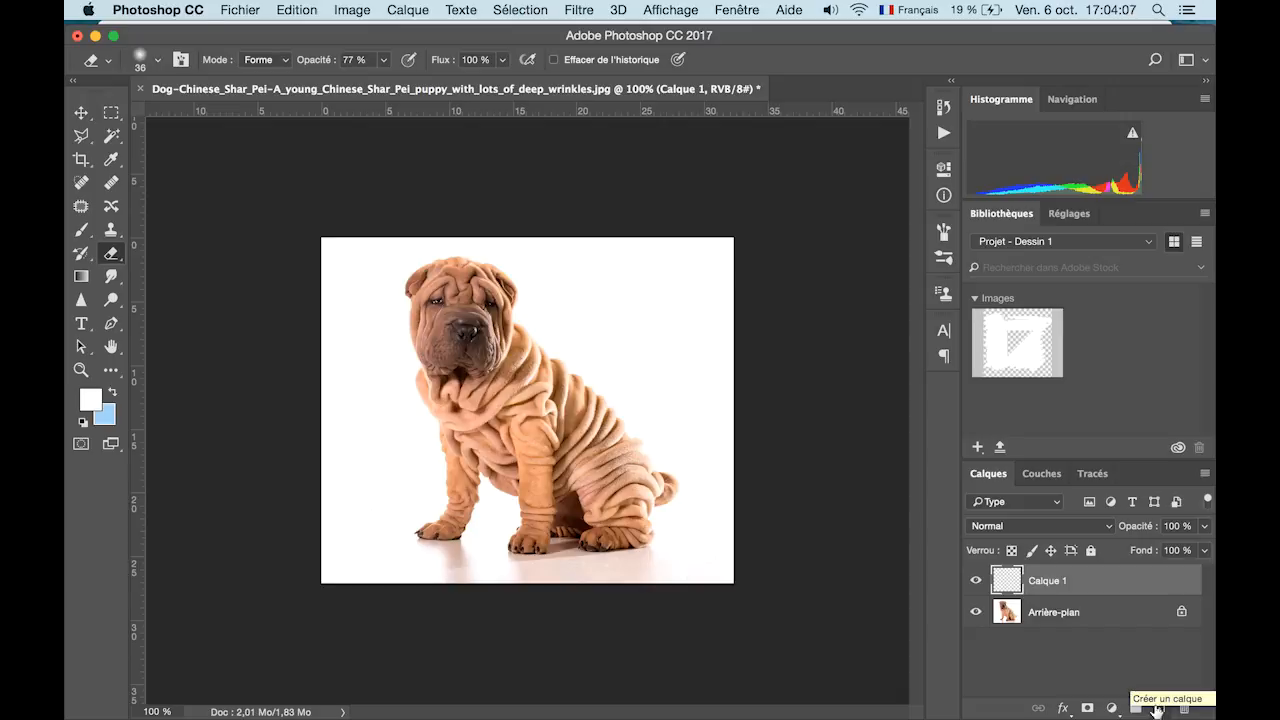
pyautogui.click(297, 10)
pyautogui.click(330, 291)
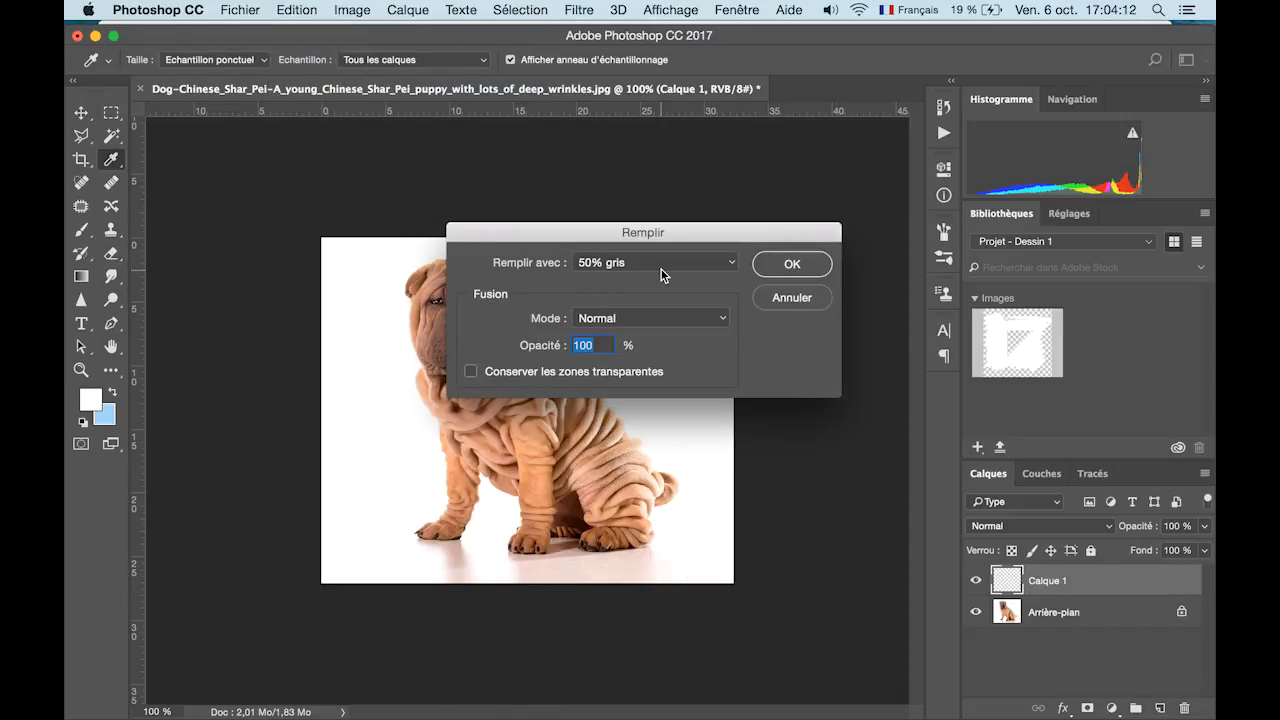
pyautogui.click(791, 265)
pyautogui.press('e')
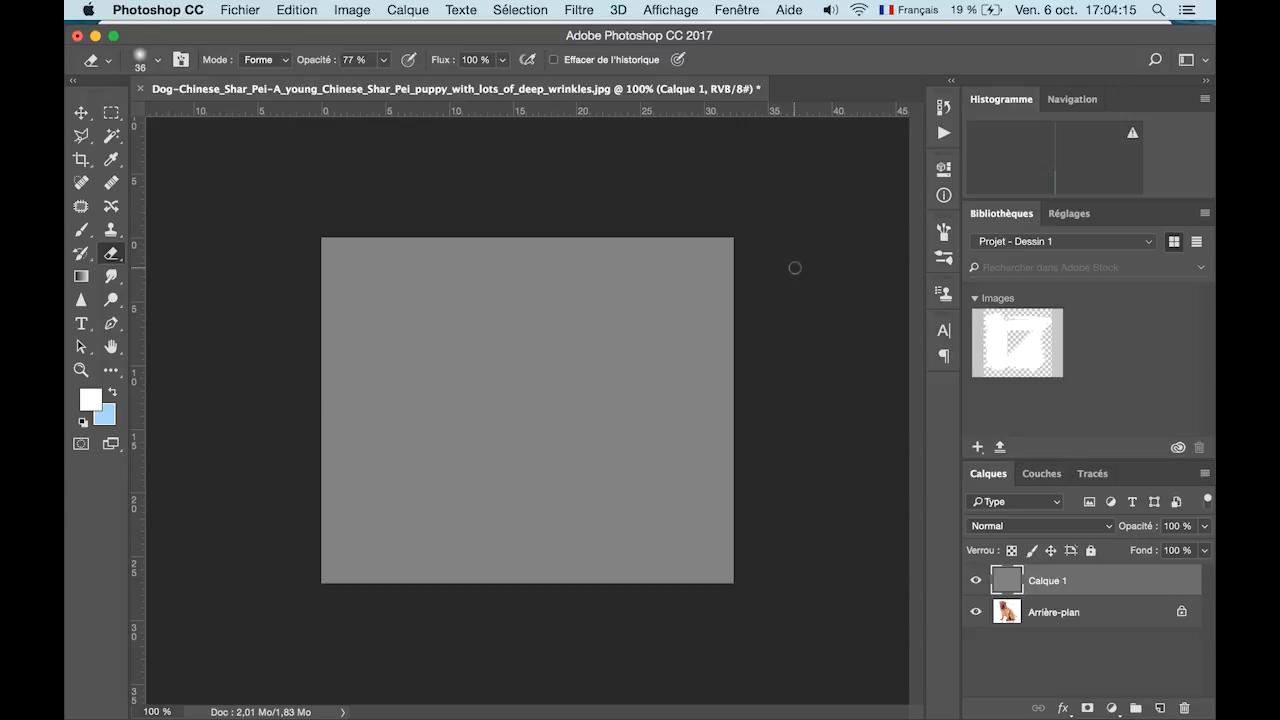
# Step: Set the gray layer's blend mode to Incrustation and duplicate the layer
pyautogui.click(988, 526)
pyautogui.click(990, 489)
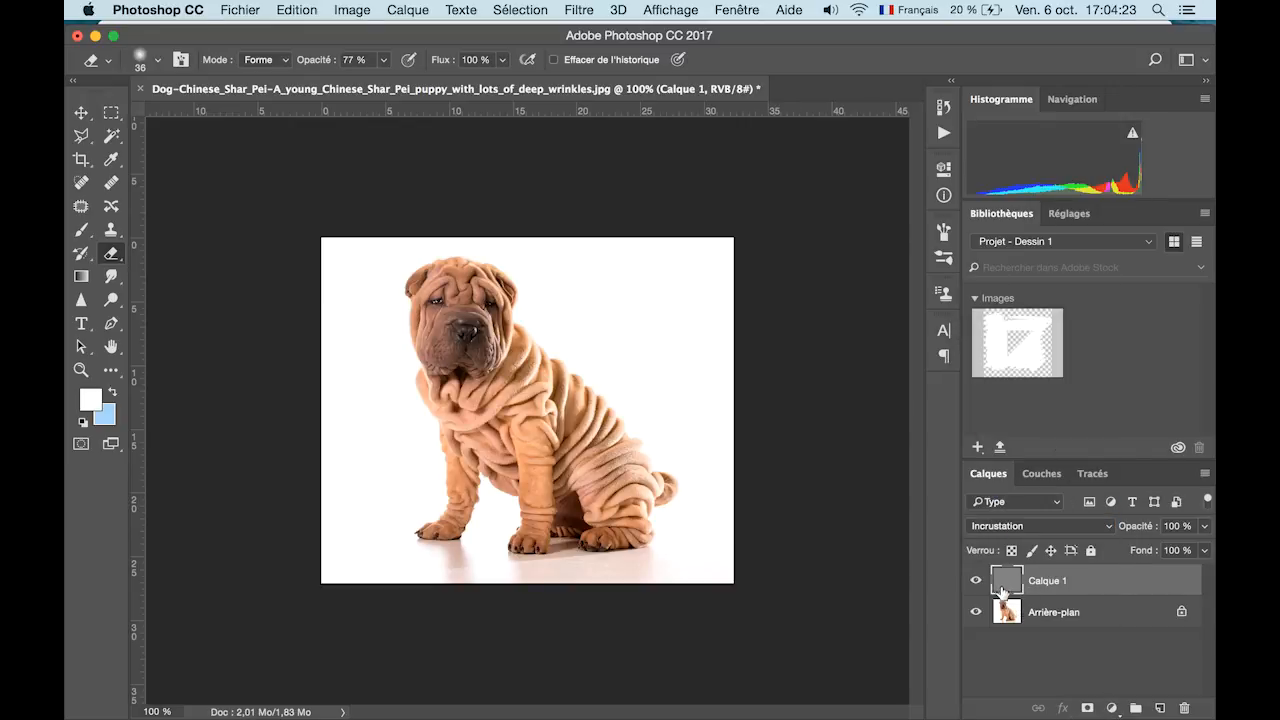
pyautogui.moveTo(1003, 590); pyautogui.dragTo(1003, 600)
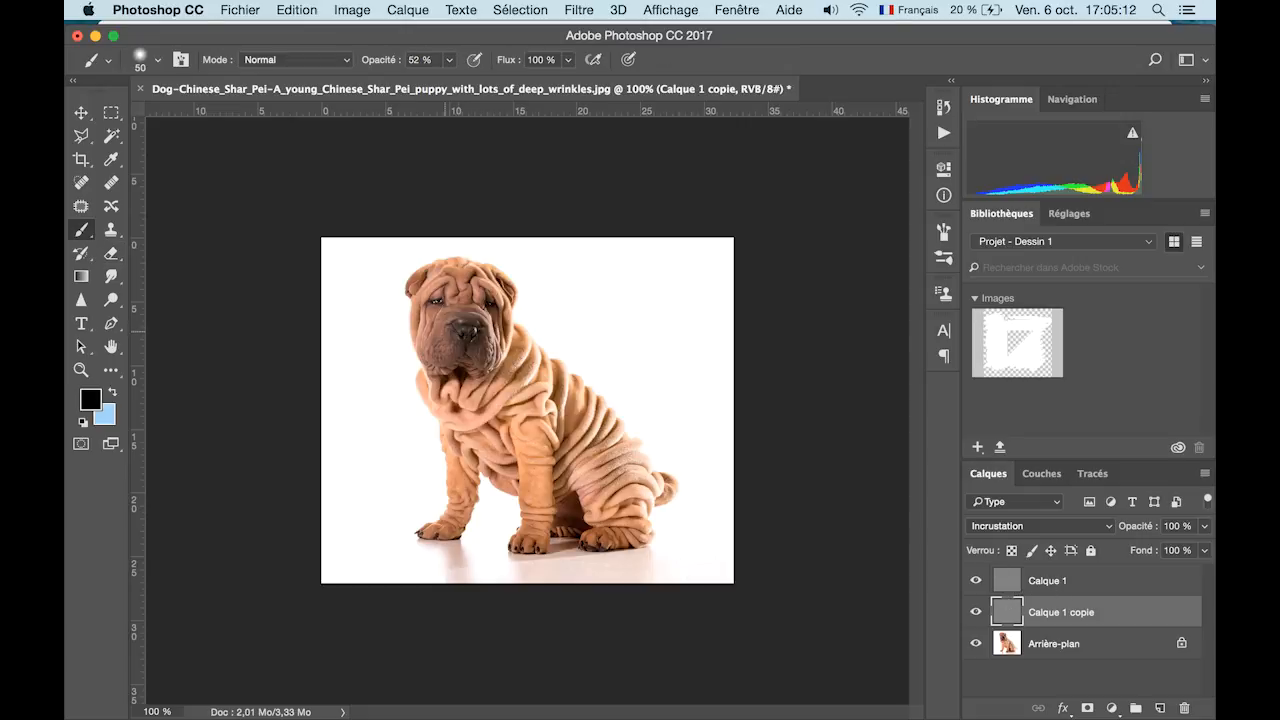
# Step: Brush black over the dog's face and body on the lower gray layer, and white over its folds on the upper one, at 52% opacity
pyautogui.moveTo(455, 315)
pyautogui.mouseDown()
pyautogui.moveTo(505, 420)
pyautogui.moveTo(620, 470)
pyautogui.mouseUp()
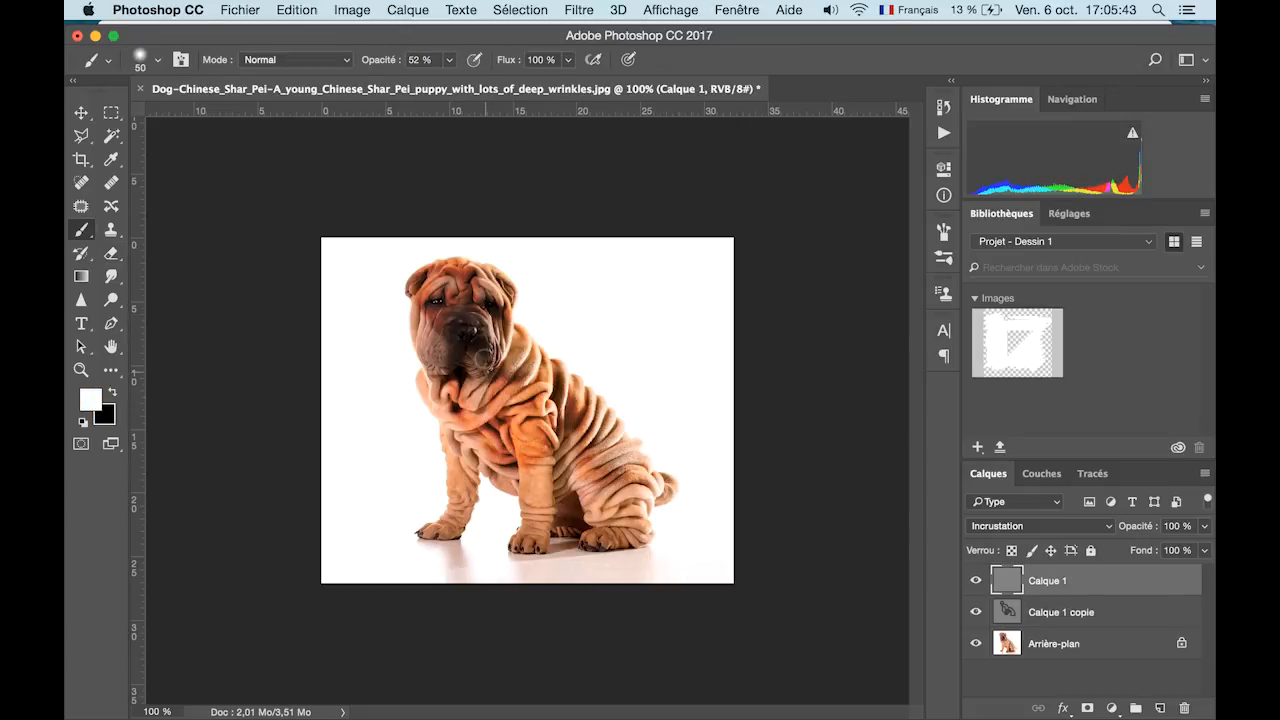
pyautogui.moveTo(453, 390)
pyautogui.mouseDown()
pyautogui.moveTo(455, 416)
pyautogui.moveTo(545, 394)
pyautogui.moveTo(555, 440)
pyautogui.moveTo(604, 420)
pyautogui.mouseUp()
pyautogui.moveTo(450, 300)
pyautogui.mouseDown()
pyautogui.moveTo(466, 365)
pyautogui.moveTo(425, 310)
pyautogui.moveTo(432, 298)
pyautogui.moveTo(460, 311)
pyautogui.moveTo(512, 418)
pyautogui.moveTo(580, 492)
pyautogui.moveTo(650, 468)
pyautogui.moveTo(530, 485)
pyautogui.moveTo(592, 430)
pyautogui.moveTo(530, 490)
pyautogui.mouseUp()
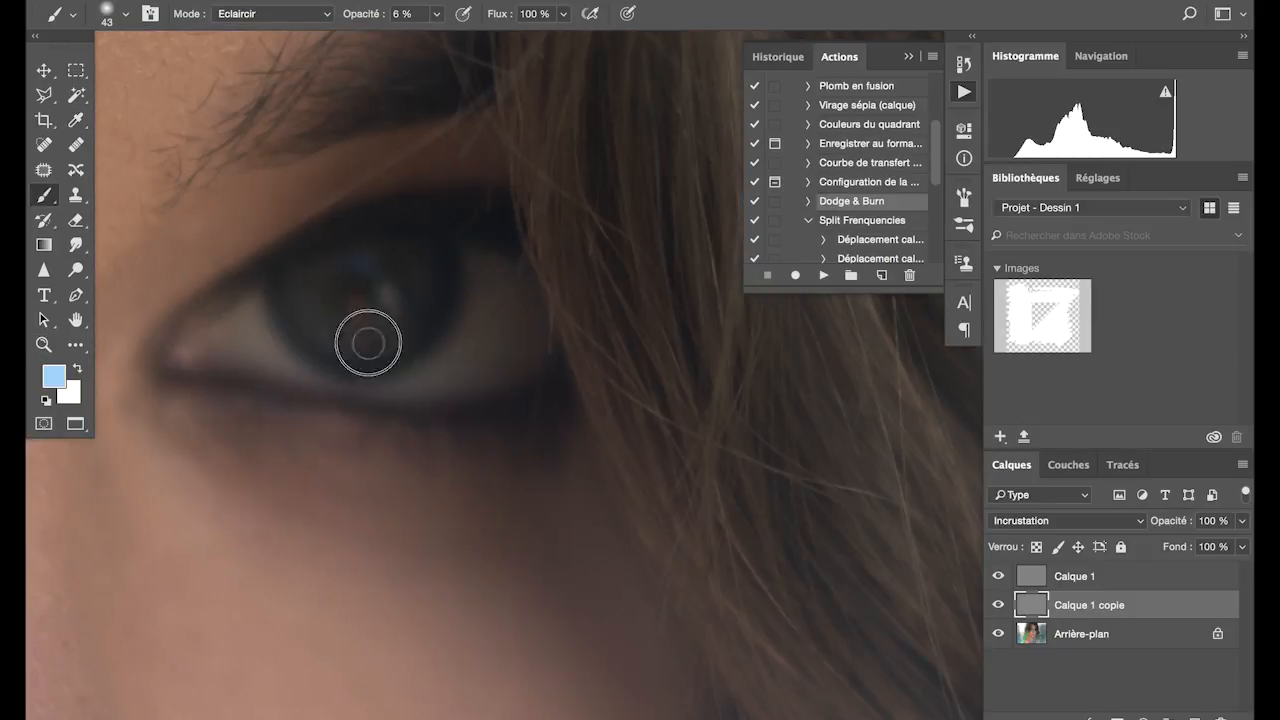
# Step: Brighten the nose tip and upper lip on Calque 1 copie with a white 98-pixel brush at 6% opacity
pyautogui.press('x')
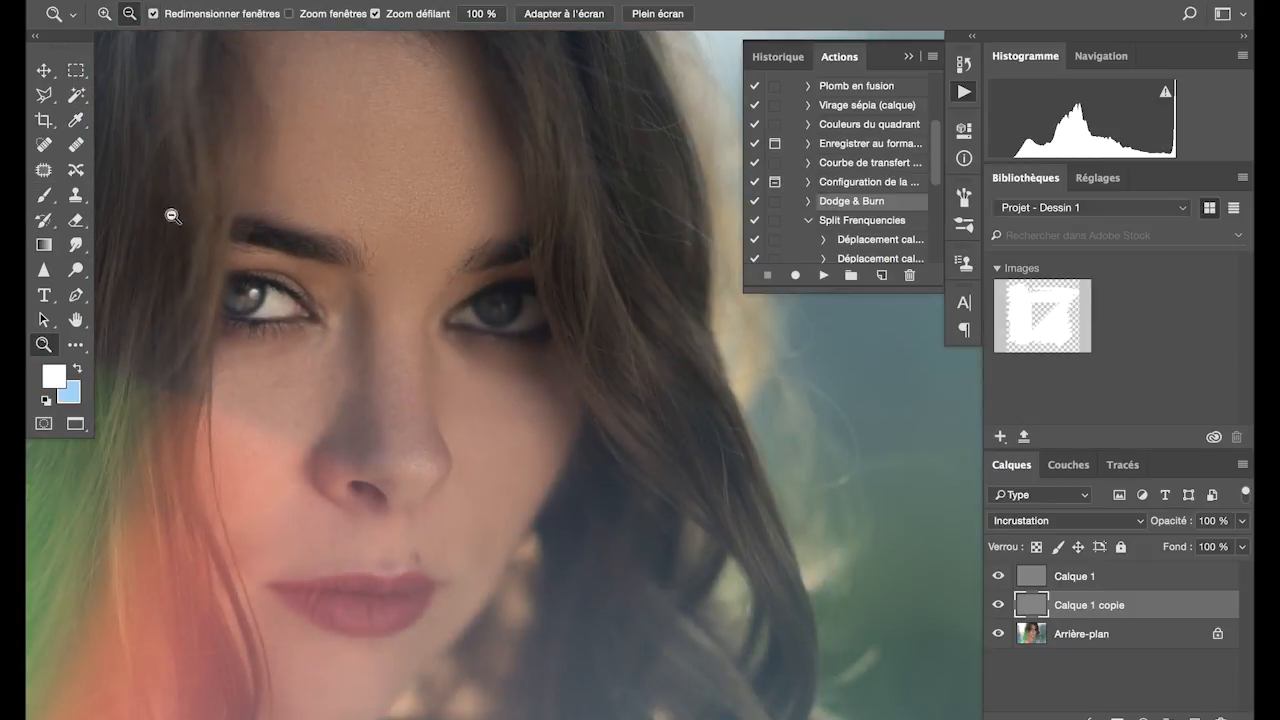
pyautogui.rightClick(365, 333)
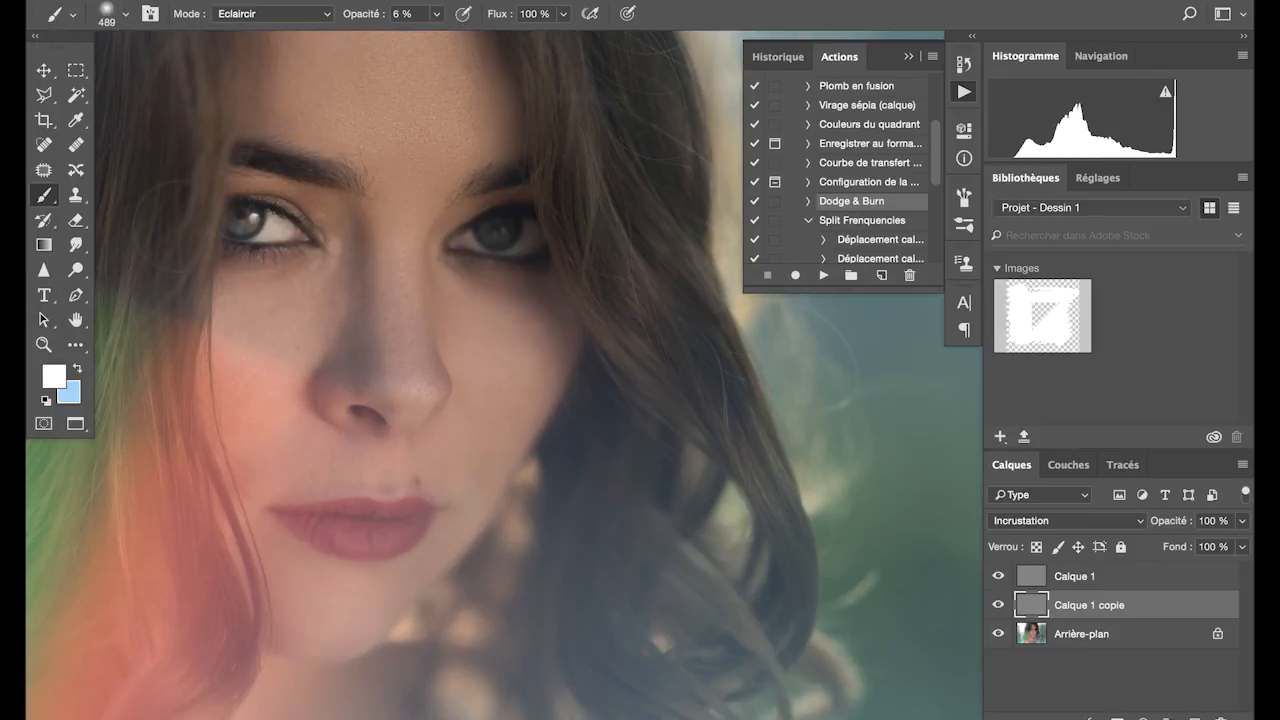
pyautogui.click(125, 14)
pyautogui.moveTo(226, 75); pyautogui.dragTo(200, 75)
pyautogui.moveTo(418, 388); pyautogui.dragTo(404, 408)
pyautogui.moveTo(391, 488)
pyautogui.mouseDown()
pyautogui.moveTo(499, 352)
pyautogui.moveTo(402, 486)
pyautogui.mouseUp()
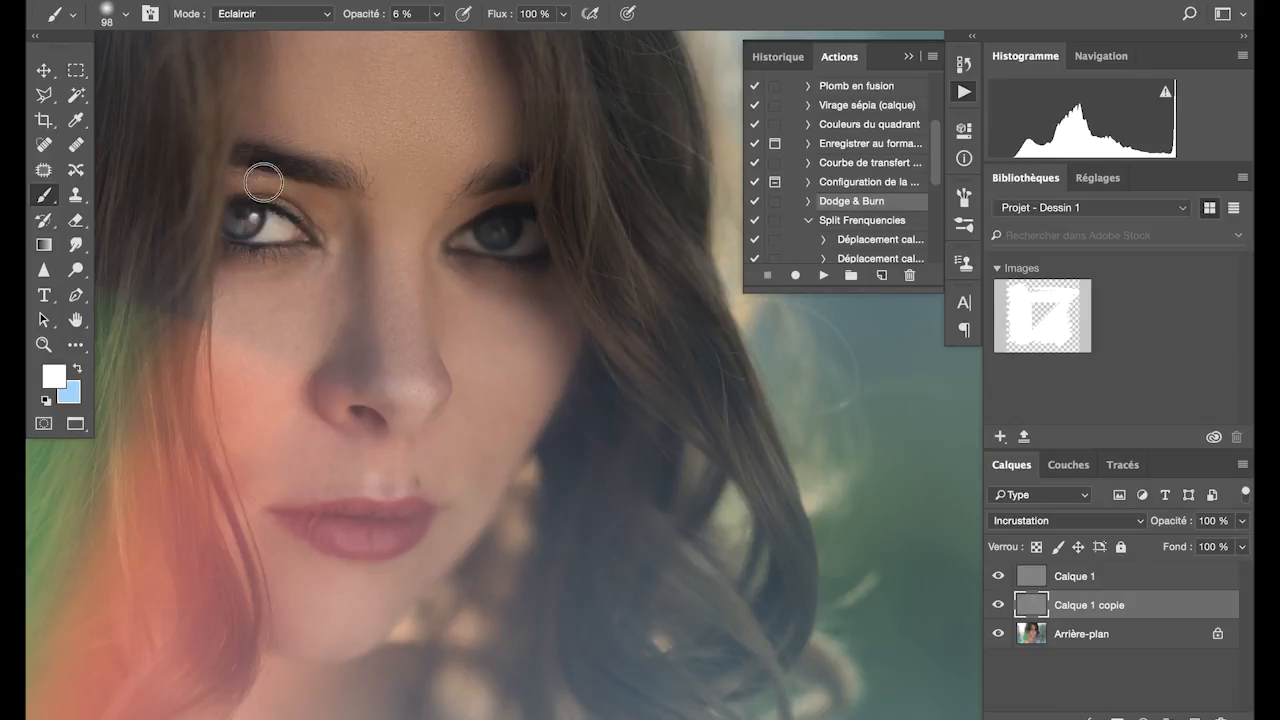
# Step: Select Calque 1 and set up a black 263-pixel brush in Normal mode at 6% opacity
pyautogui.click(1019, 580)
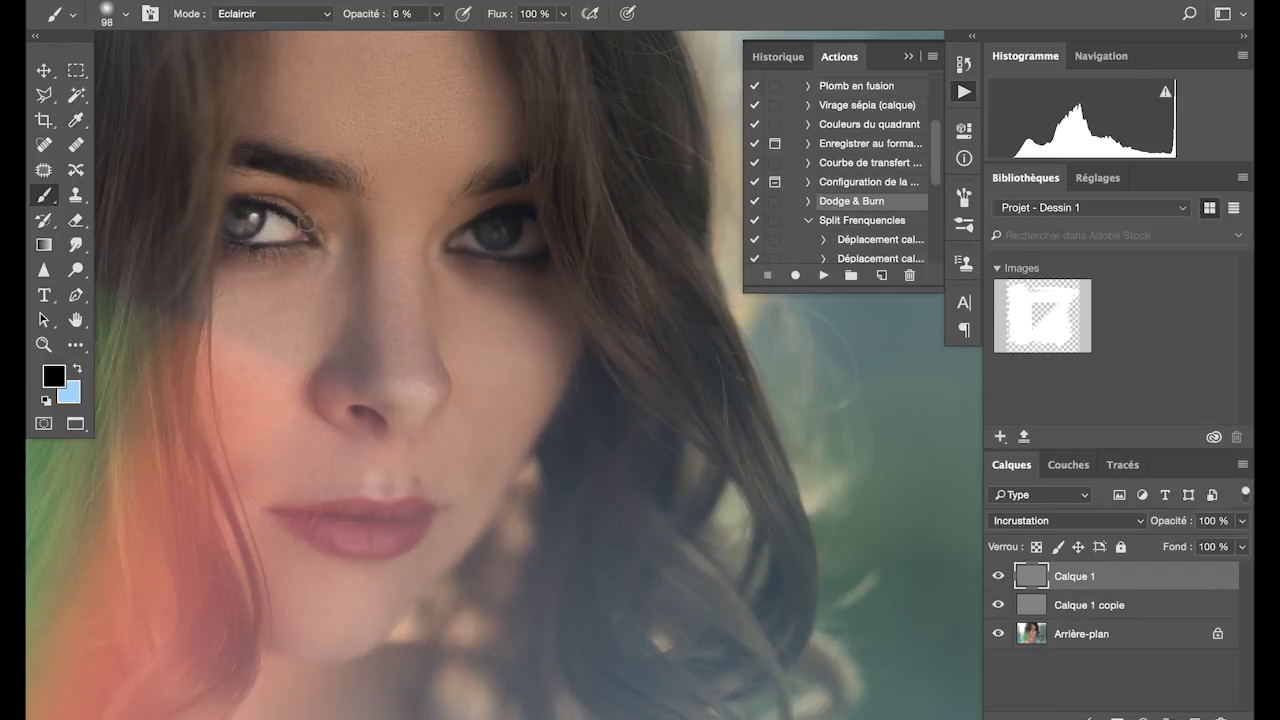
pyautogui.click(125, 16)
pyautogui.scroll(5, 495, 206)
pyautogui.scroll(-10, 588, 284)
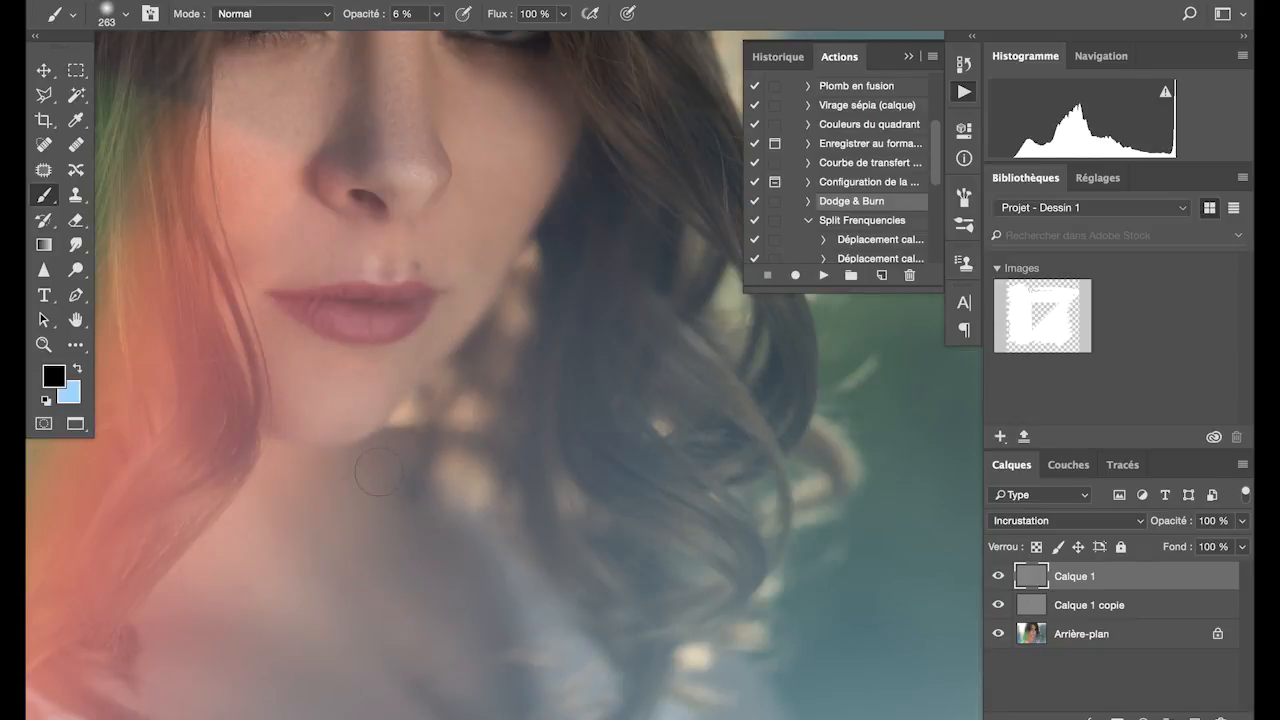
pyautogui.scroll(5, 575, 310)
# Step: Adjust the opacity of the dodge and burn layers, setting Calque 1 copie to 91%
pyautogui.click(1242, 520)
pyautogui.click(1190, 604)
pyautogui.click(1242, 520)
pyautogui.moveTo(1239, 545); pyautogui.dragTo(1211, 551)
pyautogui.click(1222, 576)
pyautogui.click(1242, 520)
pyautogui.press('z')
pyautogui.keyDown('alt'); pyautogui.click(357, 258); pyautogui.keyUp('alt')
pyautogui.keyDown('alt'); pyautogui.click(360, 260); pyautogui.keyUp('alt')
pyautogui.click(1066, 612)
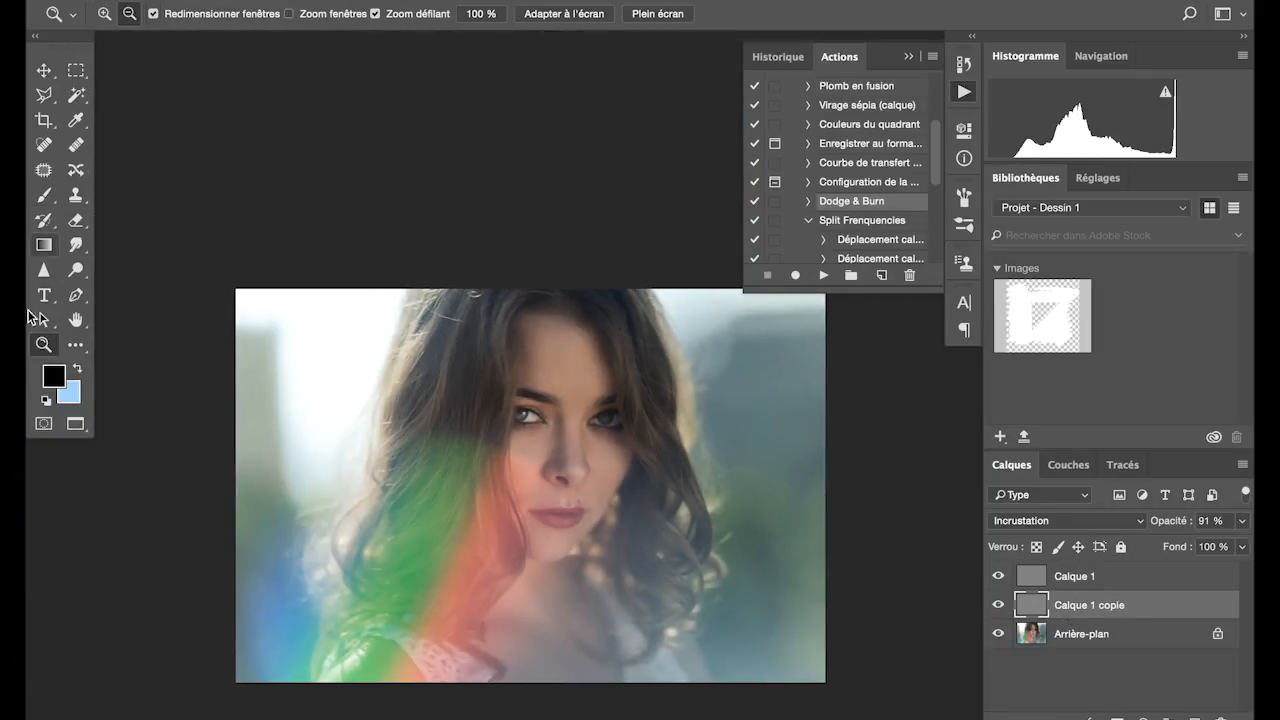
pyautogui.click(1070, 578)
pyautogui.click(1070, 606)
# Step: With Arrière-plan temporarily hidden, brush sampled gray over the nose area on Calque 1 copie using a 263-pixel brush at 6% opacity
pyautogui.click(600, 481)
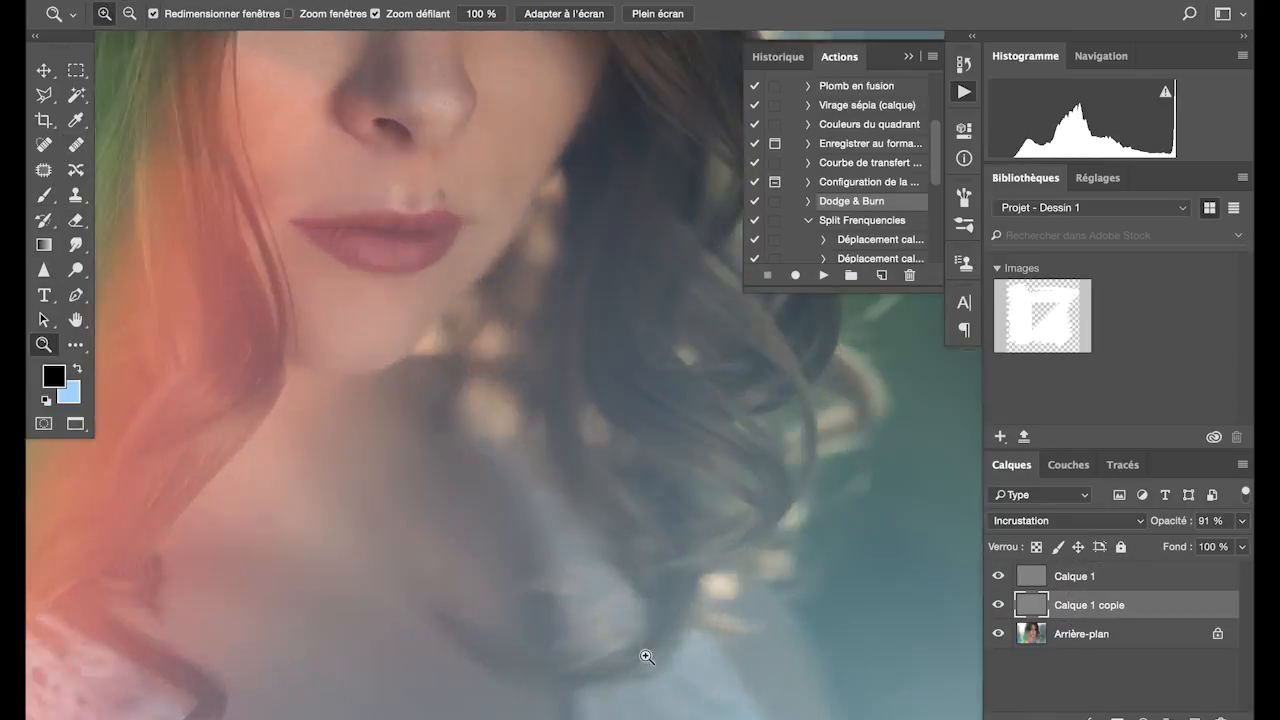
pyautogui.click(997, 633)
pyautogui.press('i')
pyautogui.click(998, 605)
pyautogui.click(998, 605)
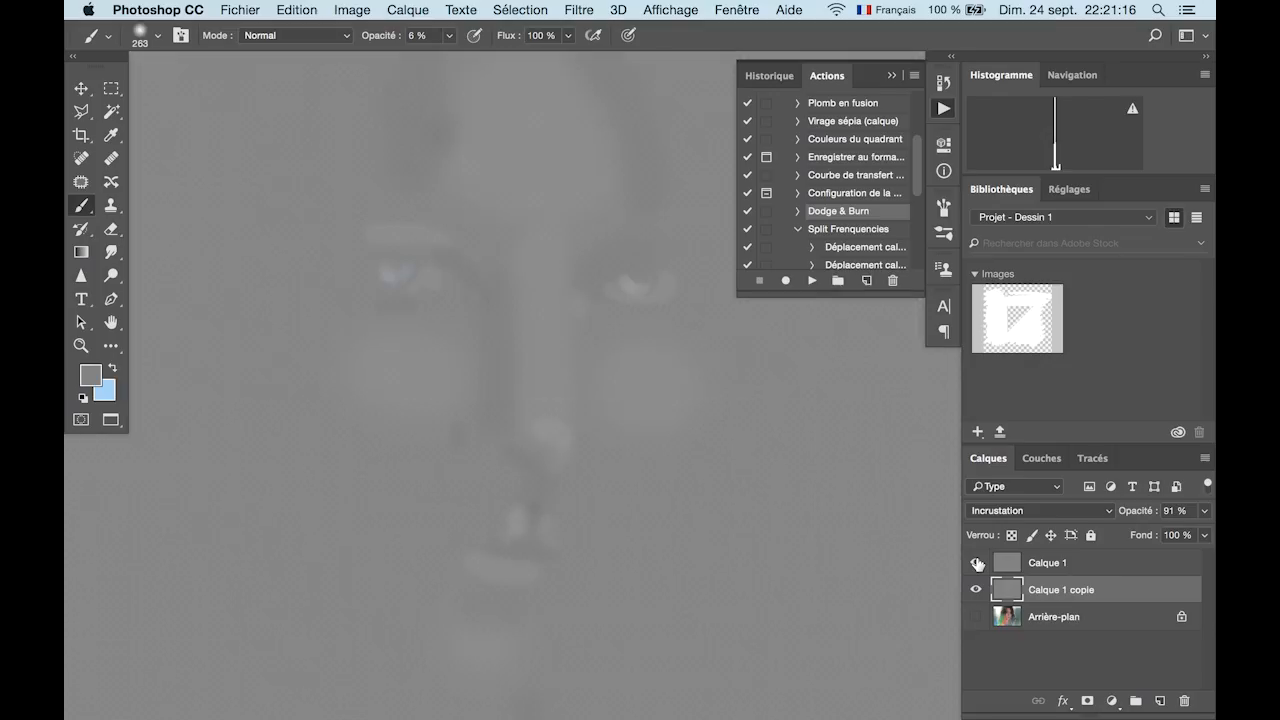
pyautogui.moveTo(515, 410); pyautogui.dragTo(550, 441)
pyautogui.click(976, 616)
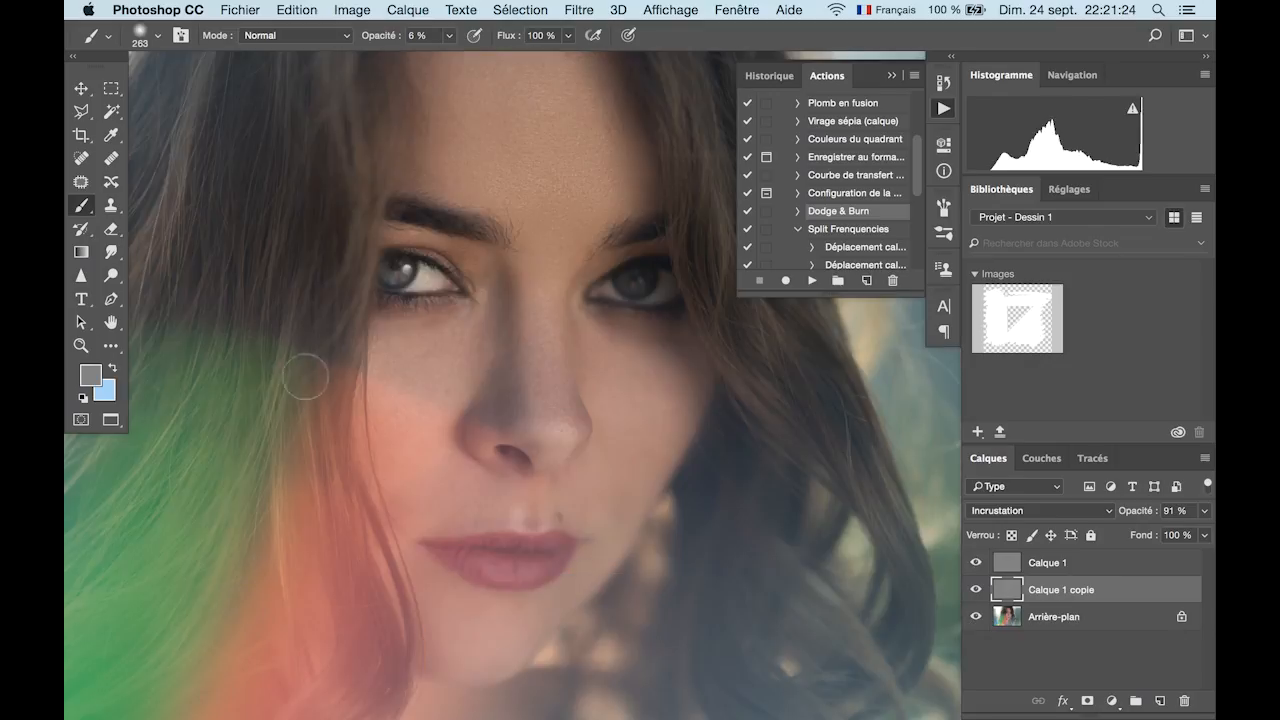
# Step: Lower the opacity of Calque 1 copie slightly further
pyautogui.press('z')
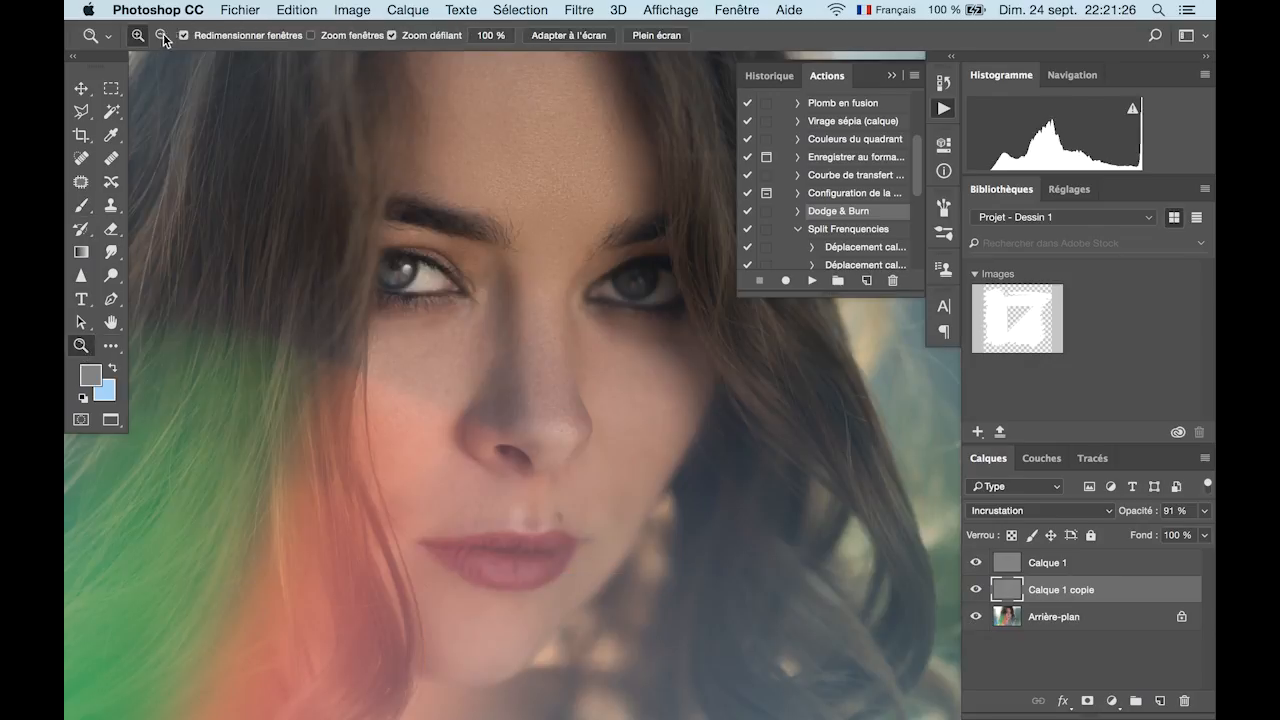
pyautogui.keyDown('alt'); pyautogui.click(216, 236); pyautogui.keyUp('alt')
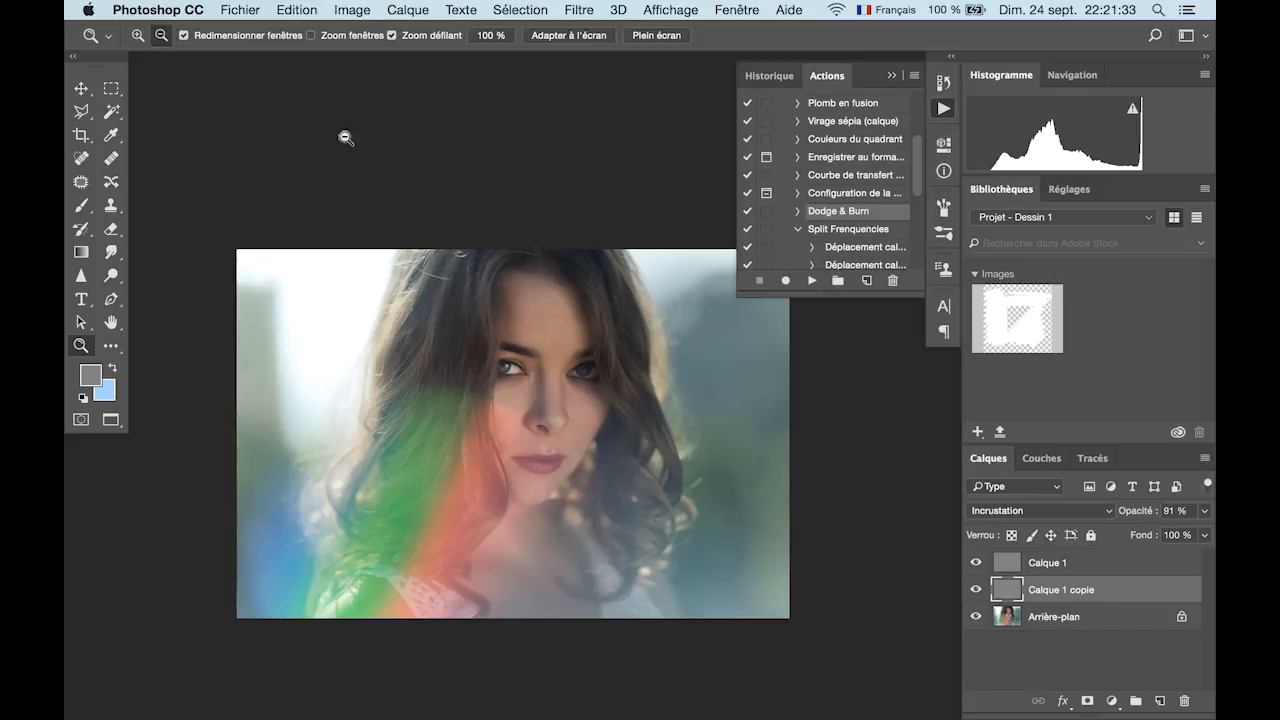
pyautogui.click(1204, 510)
pyautogui.moveTo(1197, 532)
pyautogui.mouseDown()
pyautogui.moveTo(1137, 531)
pyautogui.moveTo(1203, 526)
pyautogui.moveTo(1173, 532)
pyautogui.mouseUp()
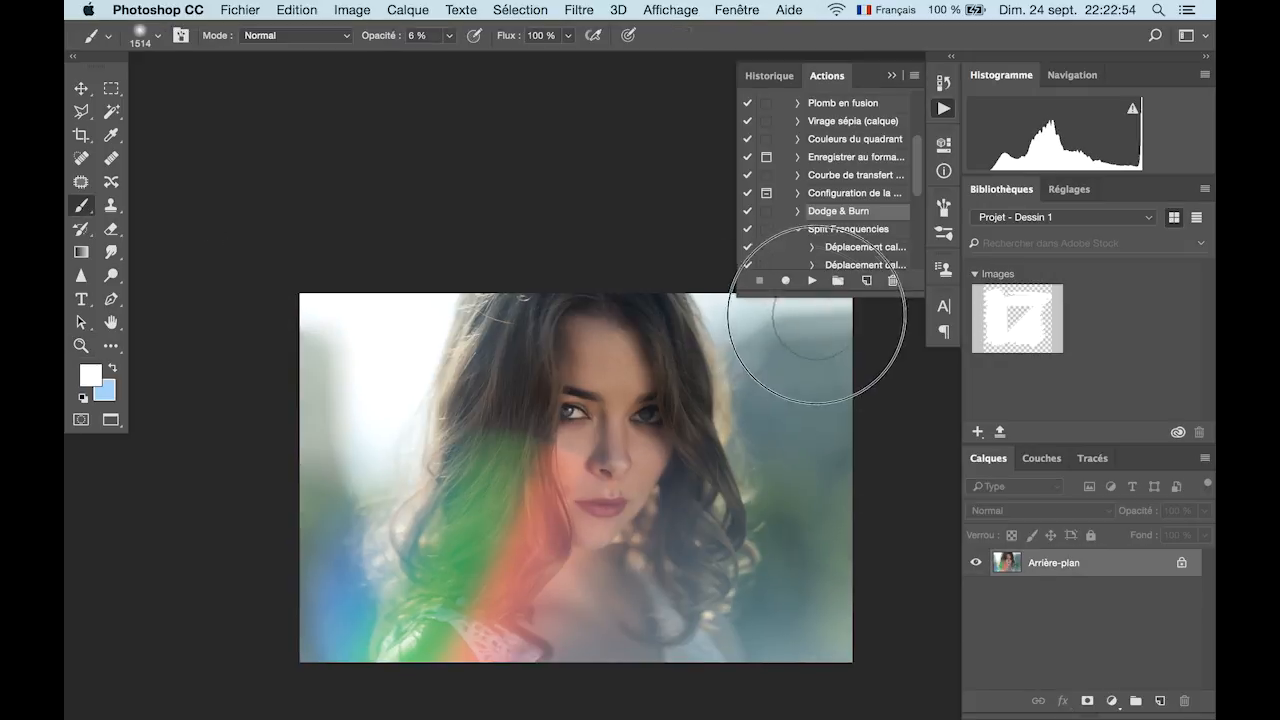
# Step: Brush pale gray over the bright background beside the hair with a 2465-pixel brush at 6% opacity
pyautogui.click(157, 36)
pyautogui.moveTo(266, 90); pyautogui.dragTo(286, 91)
pyautogui.click(351, 393)
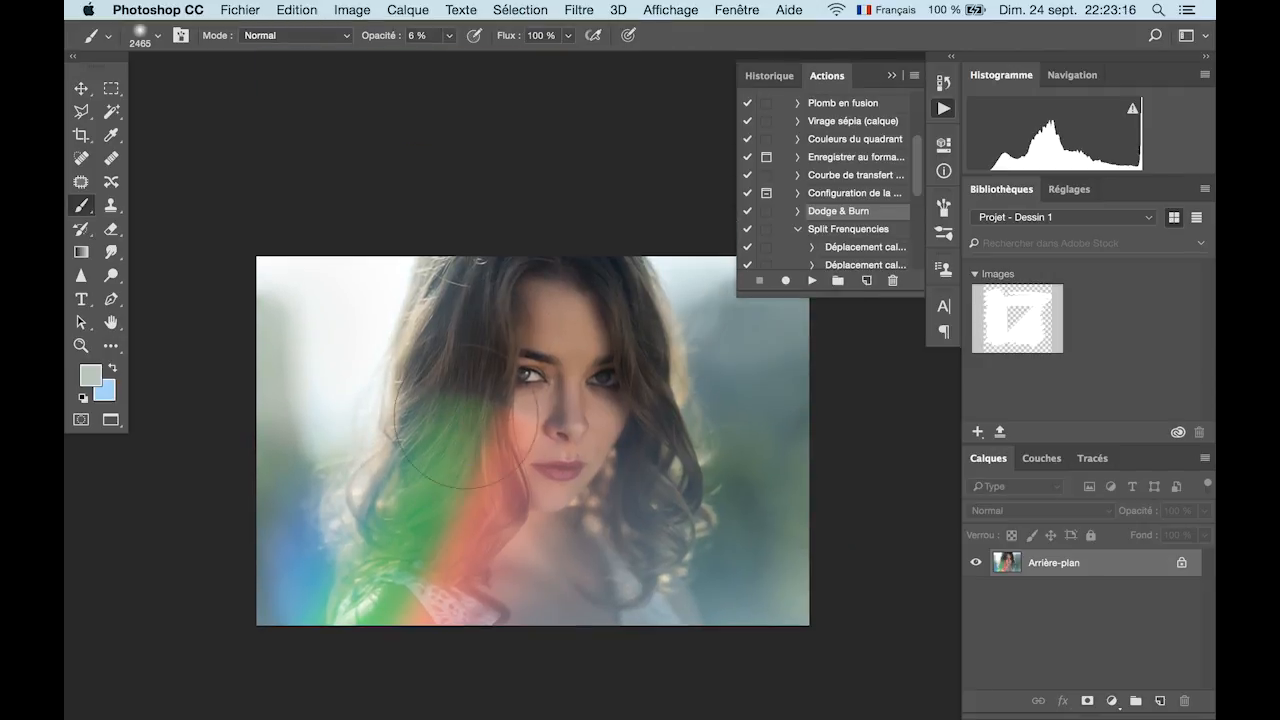
# Step: In the Fluidité filter, adjust the eye size and facial features of Visage #1 and reshape the upper lip with a 778-pixel brush
pyautogui.click(80, 88)
pyautogui.click(578, 9)
pyautogui.click(600, 172)
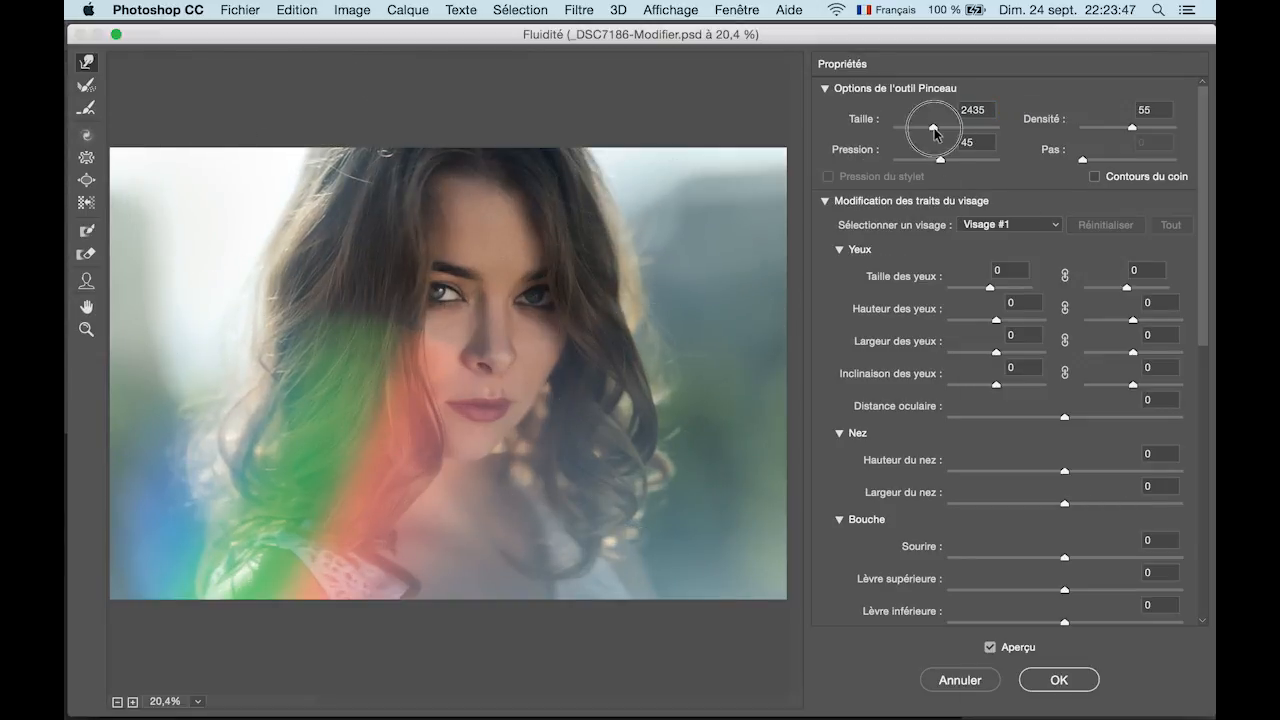
pyautogui.moveTo(990, 288); pyautogui.dragTo(997, 288)
pyautogui.moveTo(1127, 288); pyautogui.dragTo(1053, 324)
pyautogui.scroll(-8, 1036, 432)
pyautogui.moveTo(1066, 260)
pyautogui.mouseDown()
pyautogui.moveTo(1147, 264)
pyautogui.moveTo(1048, 270)
pyautogui.moveTo(1058, 278)
pyautogui.mouseUp()
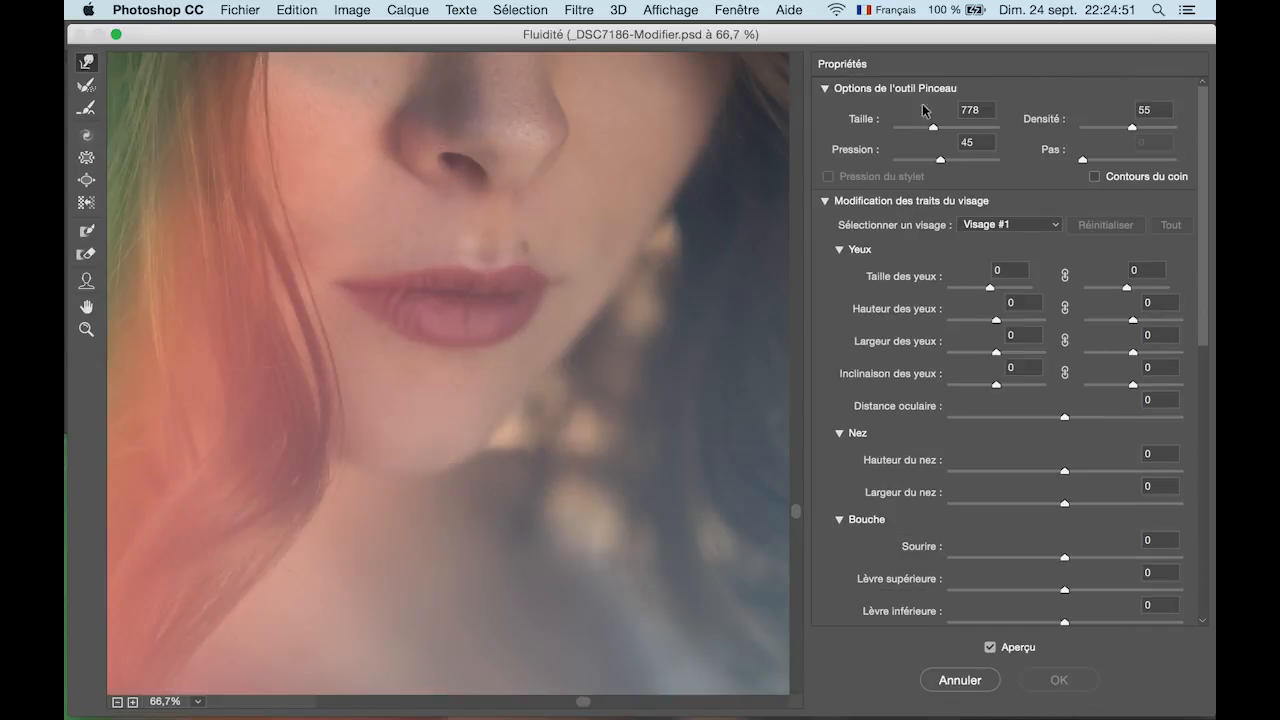
pyautogui.moveTo(411, 300)
pyautogui.mouseDown()
pyautogui.moveTo(449, 266)
pyautogui.moveTo(500, 251)
pyautogui.mouseUp()
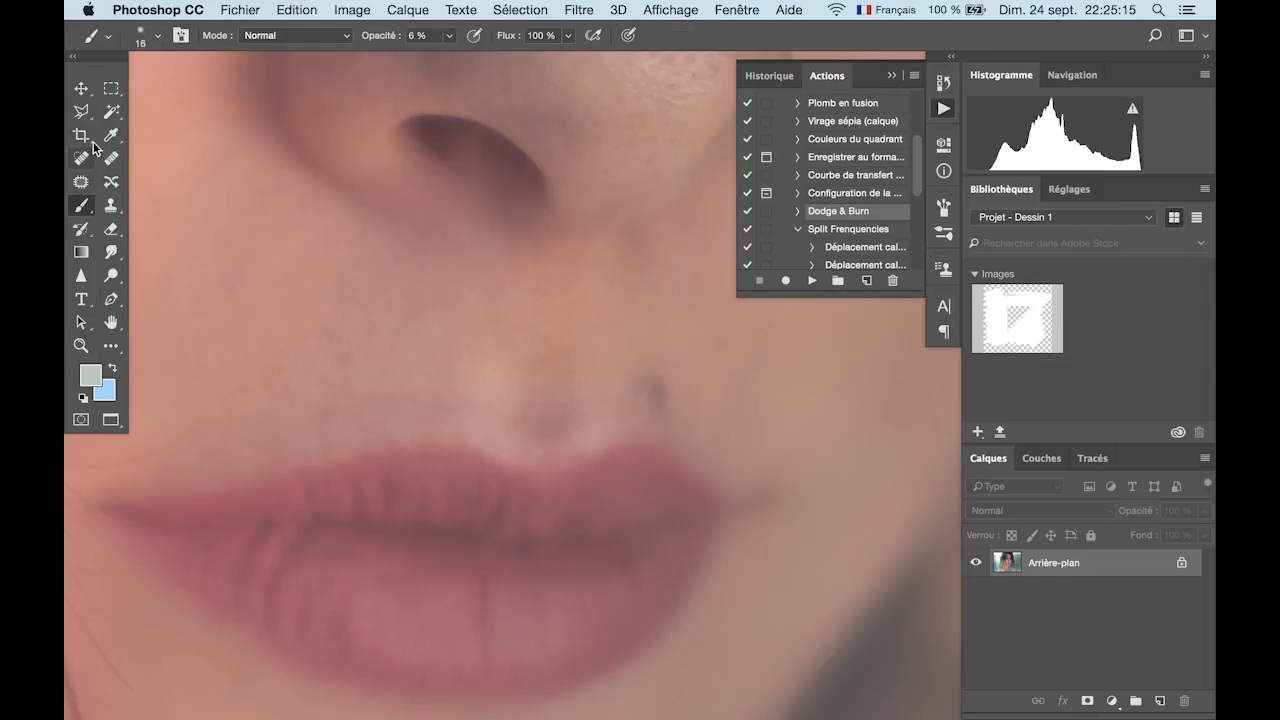
# Step: Sample the mole above the upper lip, darken the colour to 6a5550, and paint the mole with a 16-pixel brush at 6% opacity
pyautogui.click(111, 135)
pyautogui.click(655, 390)
pyautogui.click(90, 375)
pyautogui.click(440, 346)
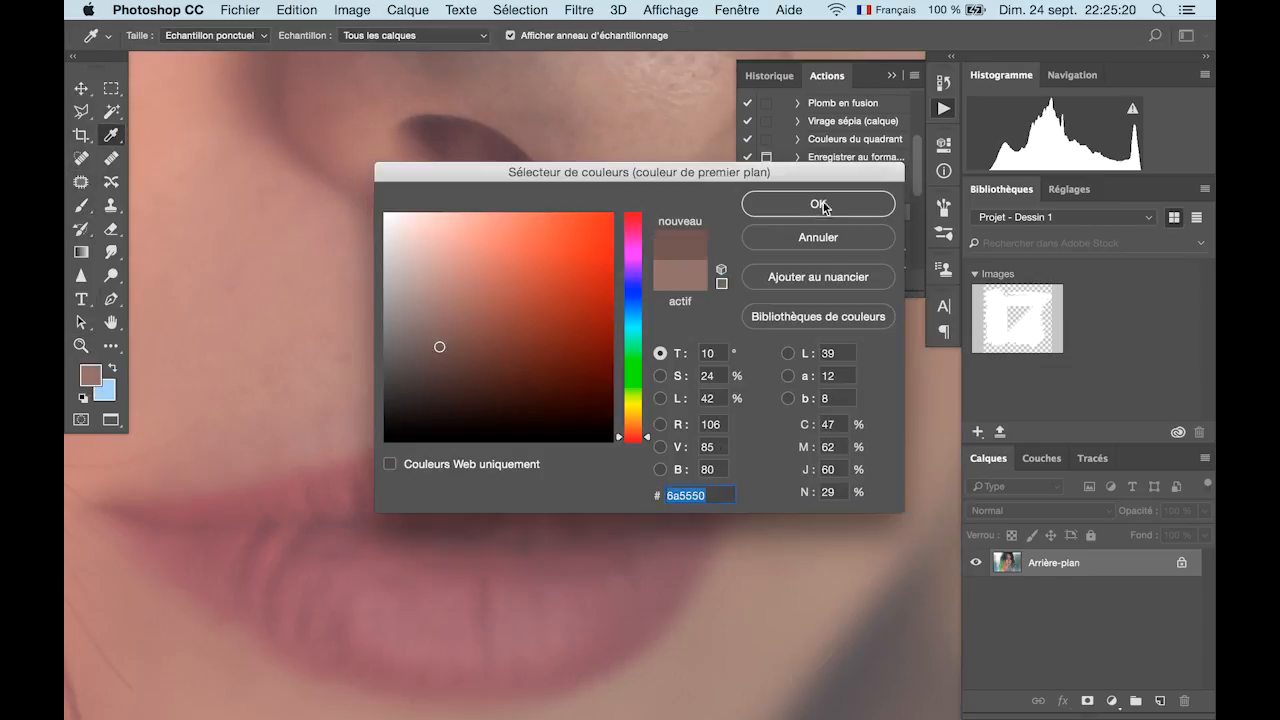
pyautogui.click(820, 203)
pyautogui.click(81, 205)
pyautogui.moveTo(655, 384); pyautogui.dragTo(653, 393)
# Step: Sharpen the portrait with Netteté optimisée using Gain 369%, Rayon 5,3 px, Réduction du bruit 10% and Flou de l'objectif removal
pyautogui.press('z')
pyautogui.press('super+0')
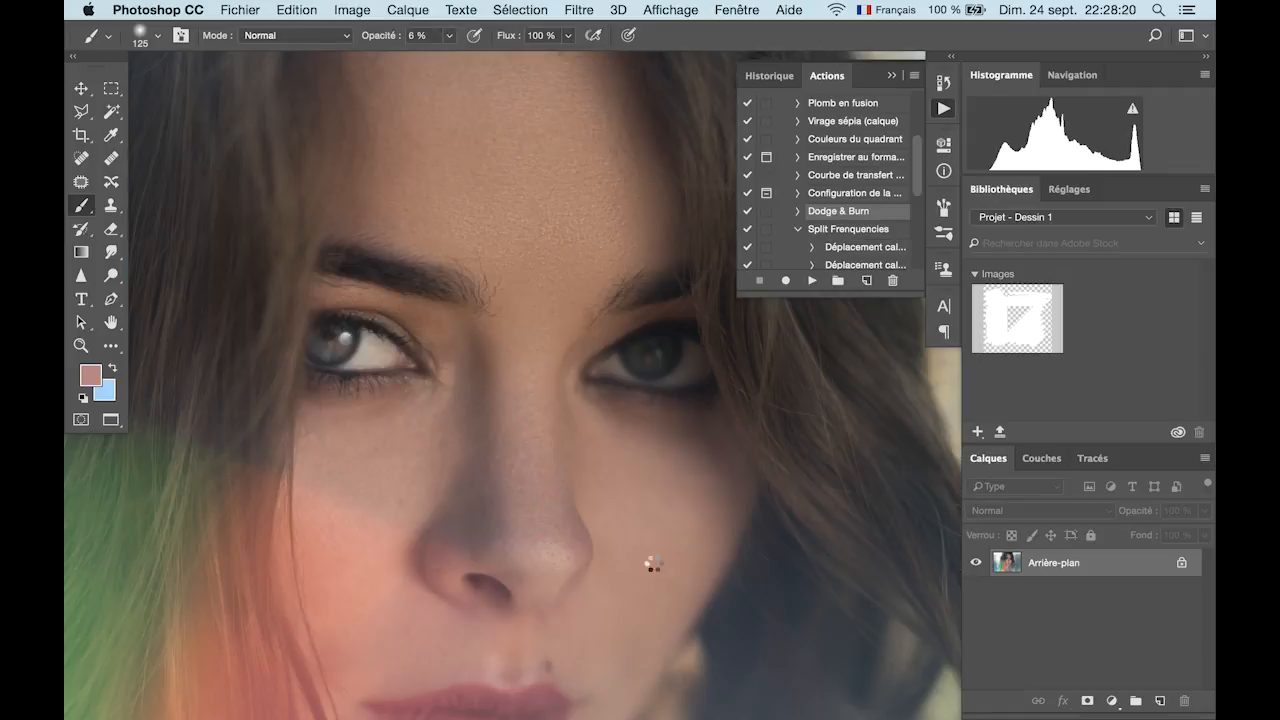
pyautogui.press('super+0')
pyautogui.hscroll(5, 654, 564)
pyautogui.click(352, 10)
pyautogui.moveTo(372, 59)
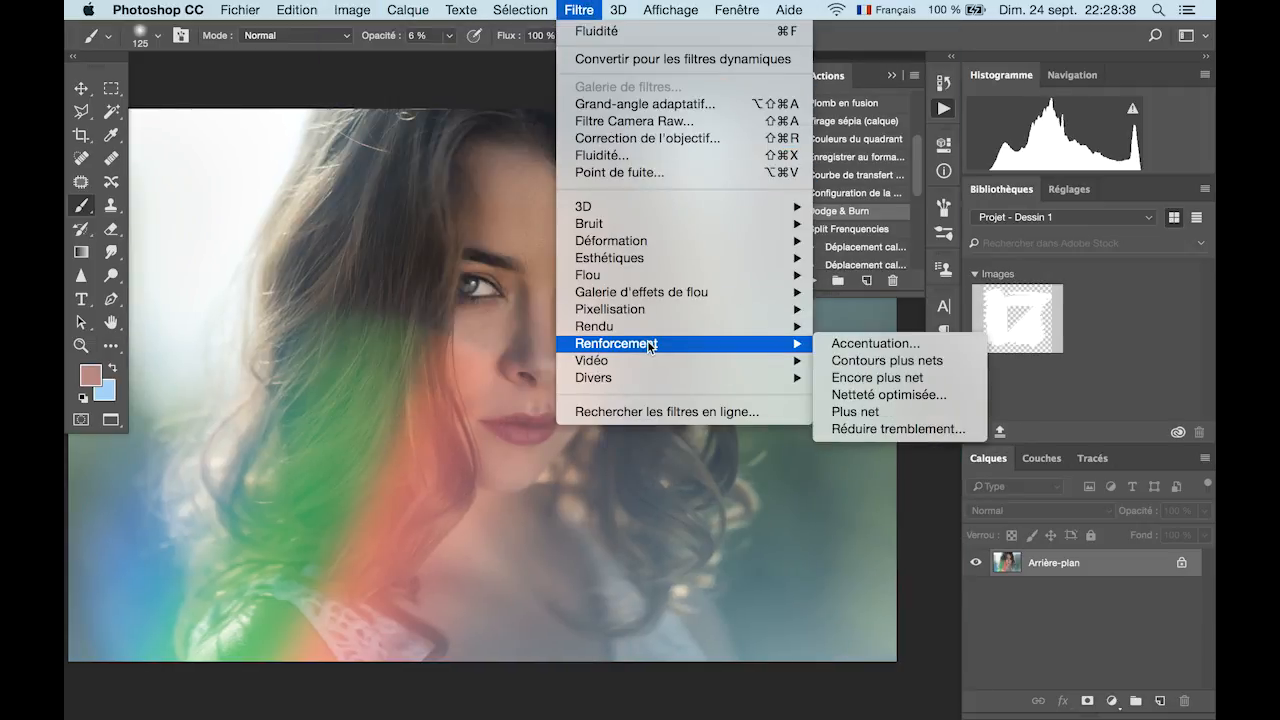
pyautogui.click(870, 410)
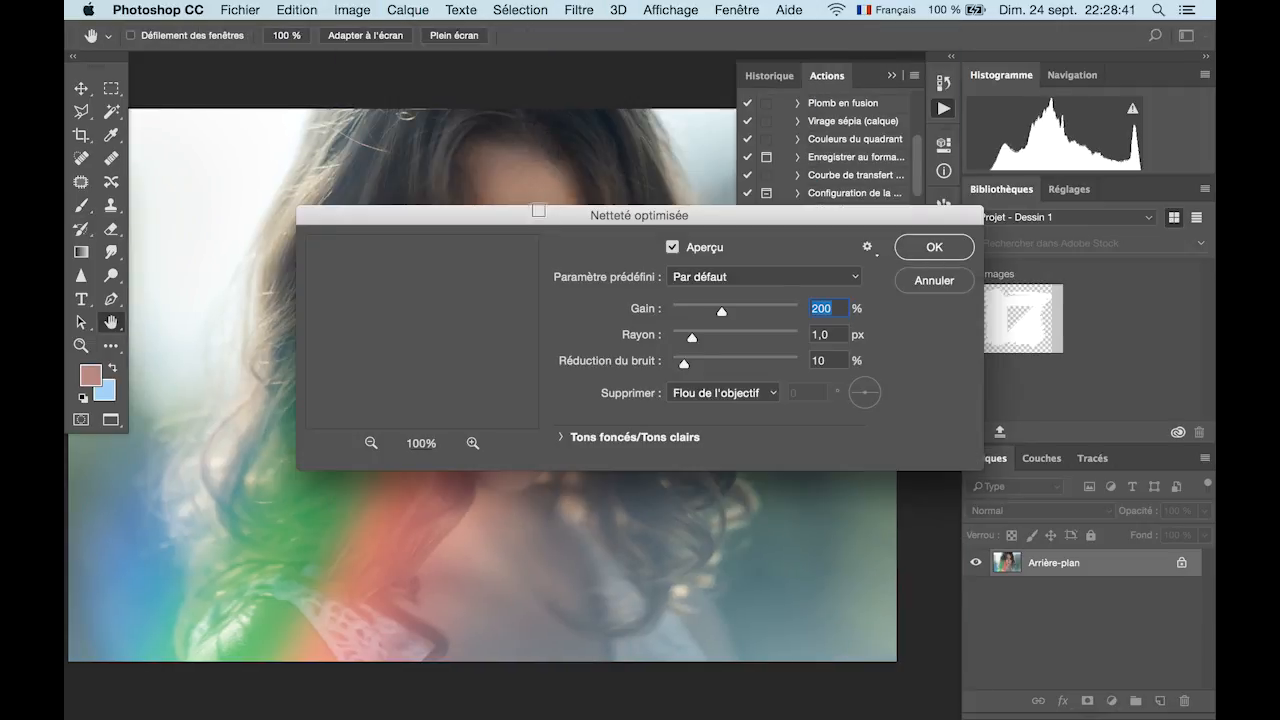
pyautogui.moveTo(663, 468); pyautogui.dragTo(622, 440)
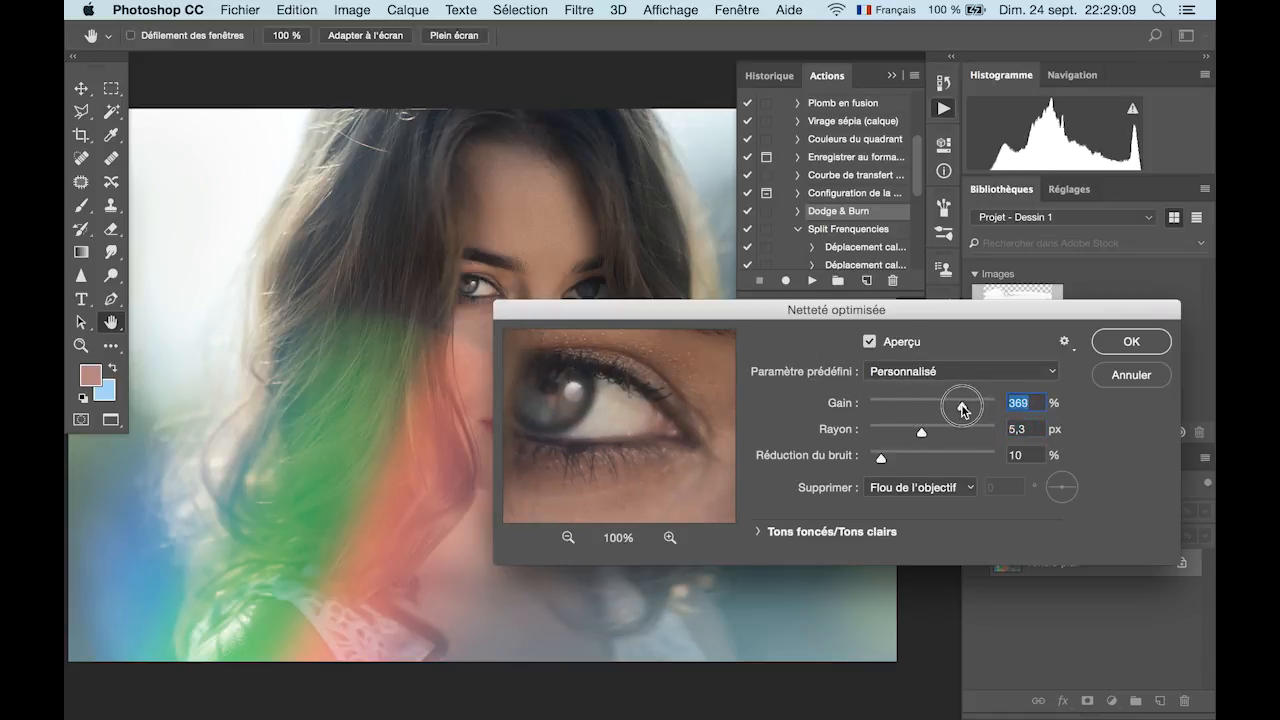
pyautogui.click(1131, 341)
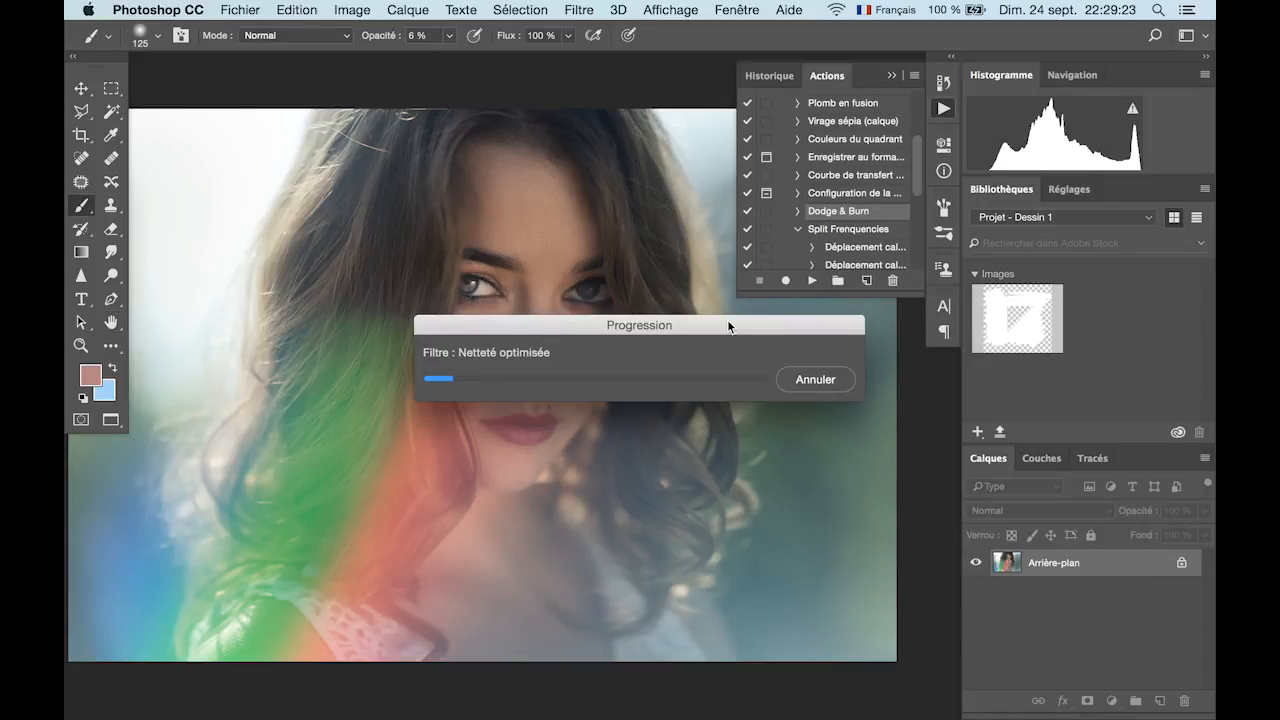